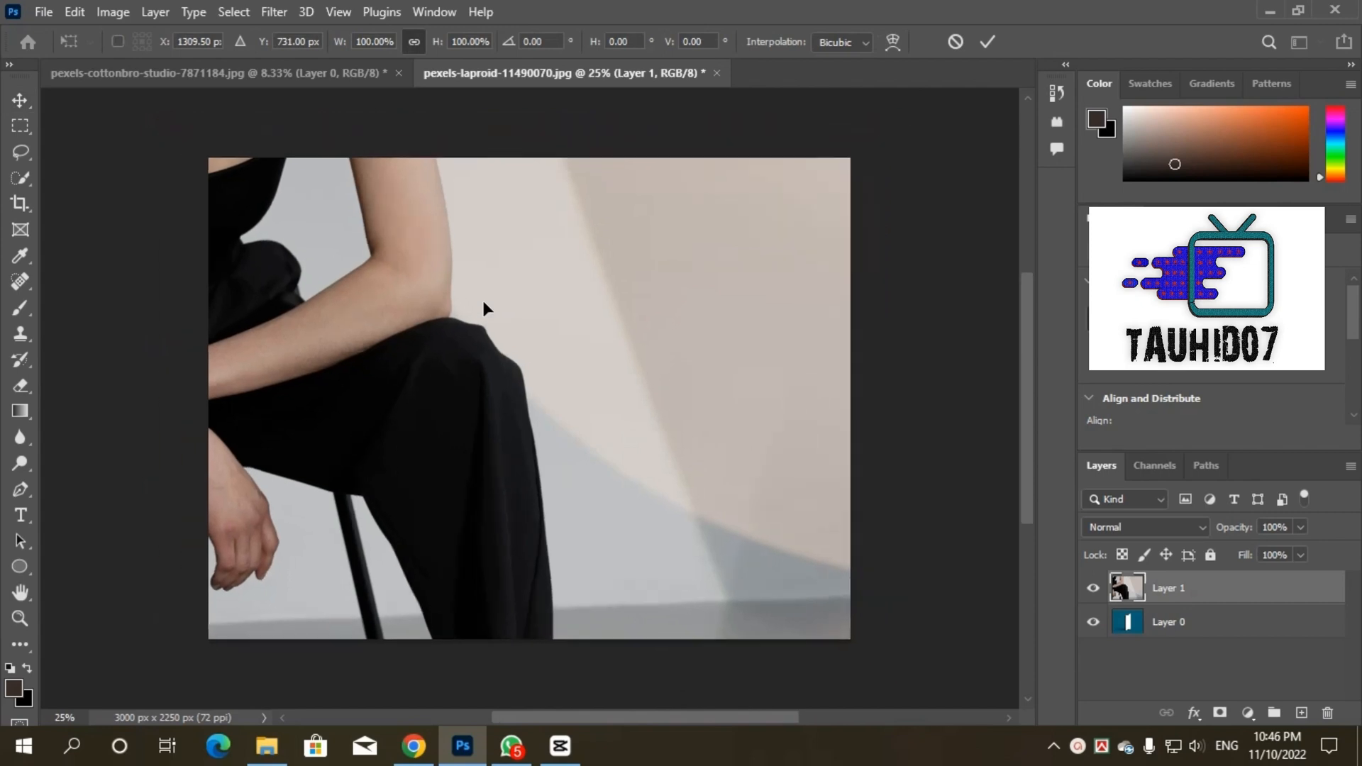
Step: Scale the woman's photo down proportionally to about 19.51% over the phone mockup
drag(298, 365, 577, 367)
drag(634, 404, 544, 438)
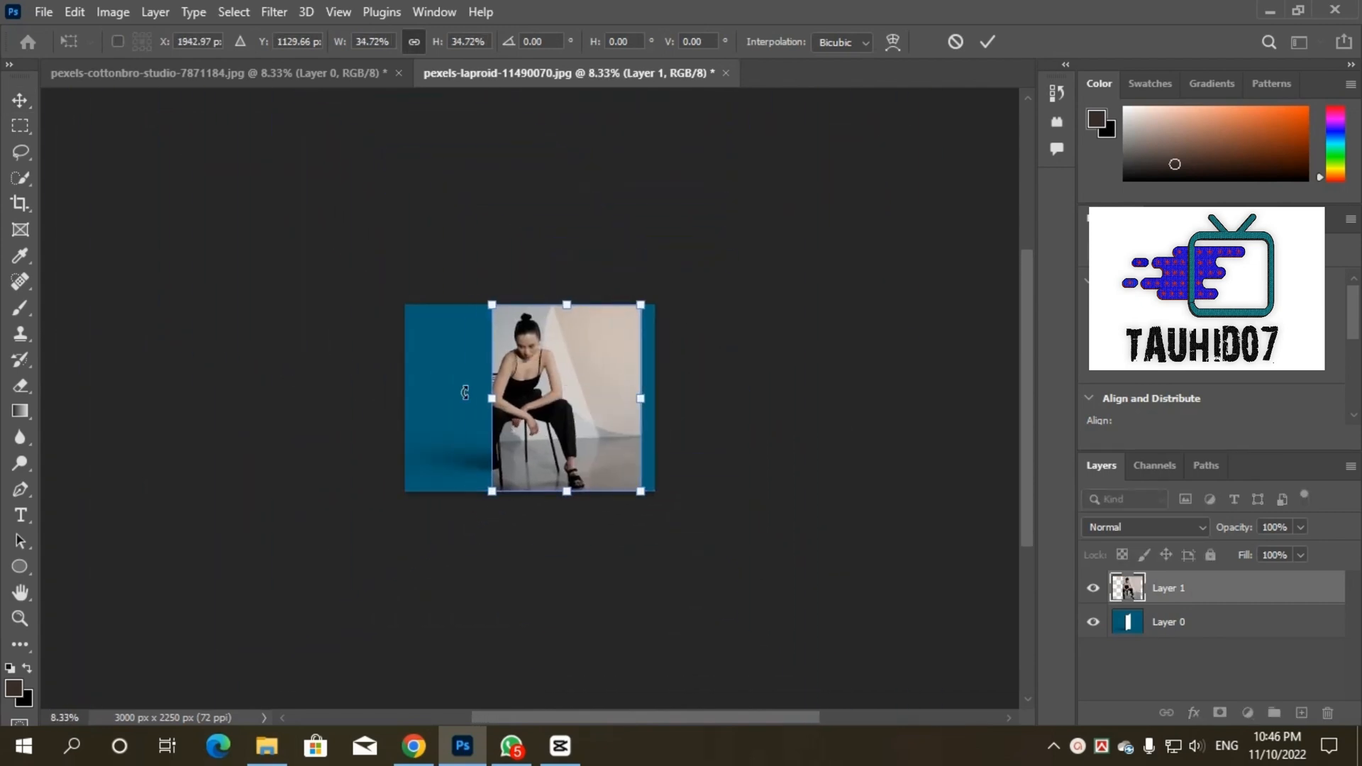
key(ctrl+plus)
key(ctrl+plus)
key(ctrl+plus)
key(ctrl+plus)
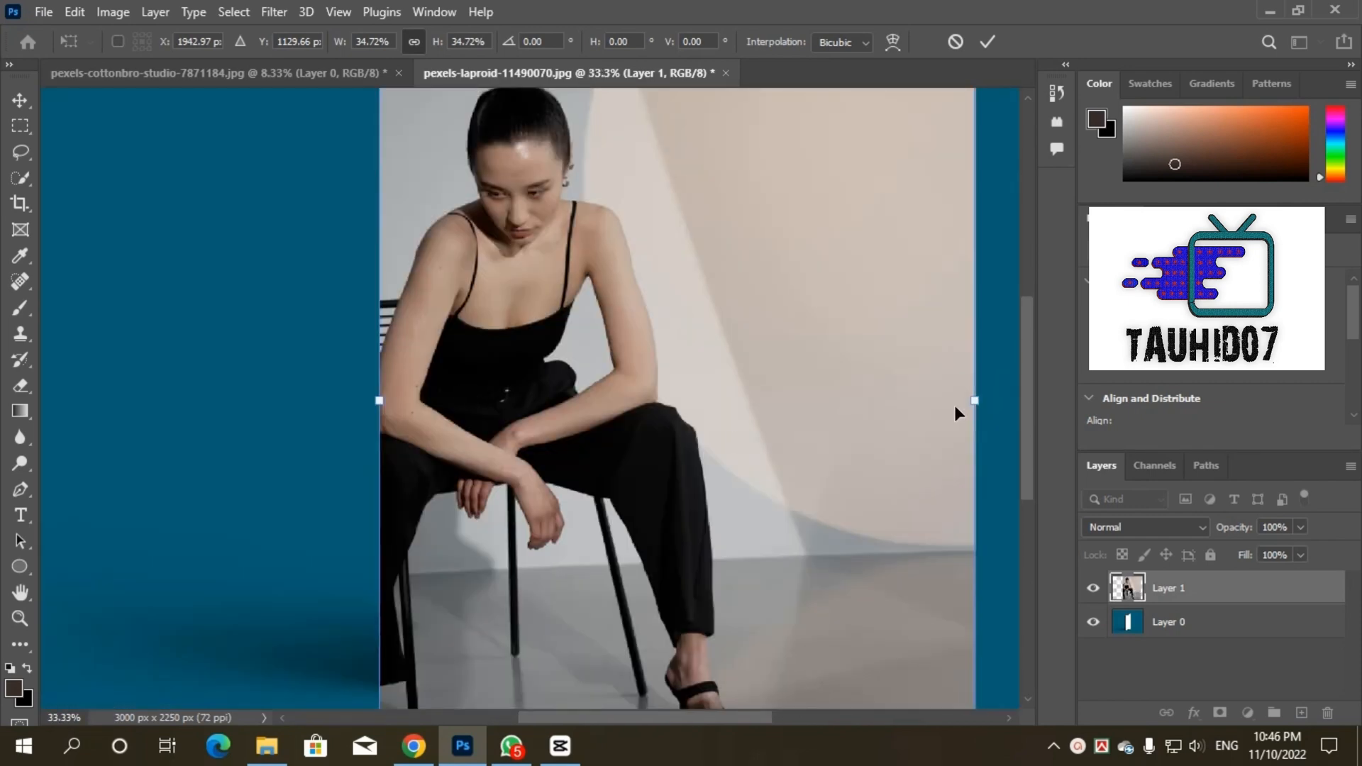
drag(974, 400, 719, 431)
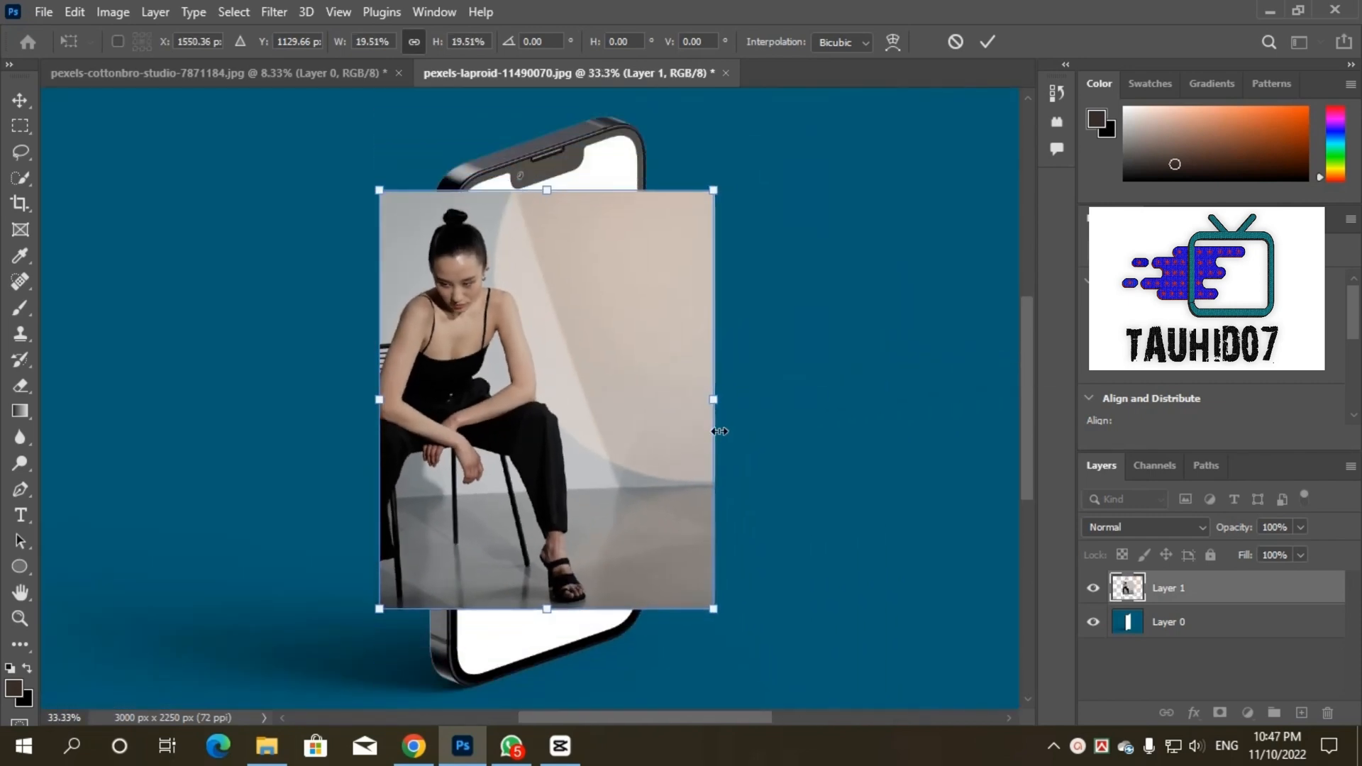
Step: Lower the photo layer's fill to 55%, and position the photo over the phone screen at about 28.49% scale, applying the transform
click(1299, 556)
click(1261, 576)
drag(626, 423, 702, 407)
drag(788, 598, 861, 740)
drag(716, 566, 670, 543)
scroll(754, 321, up, 3)
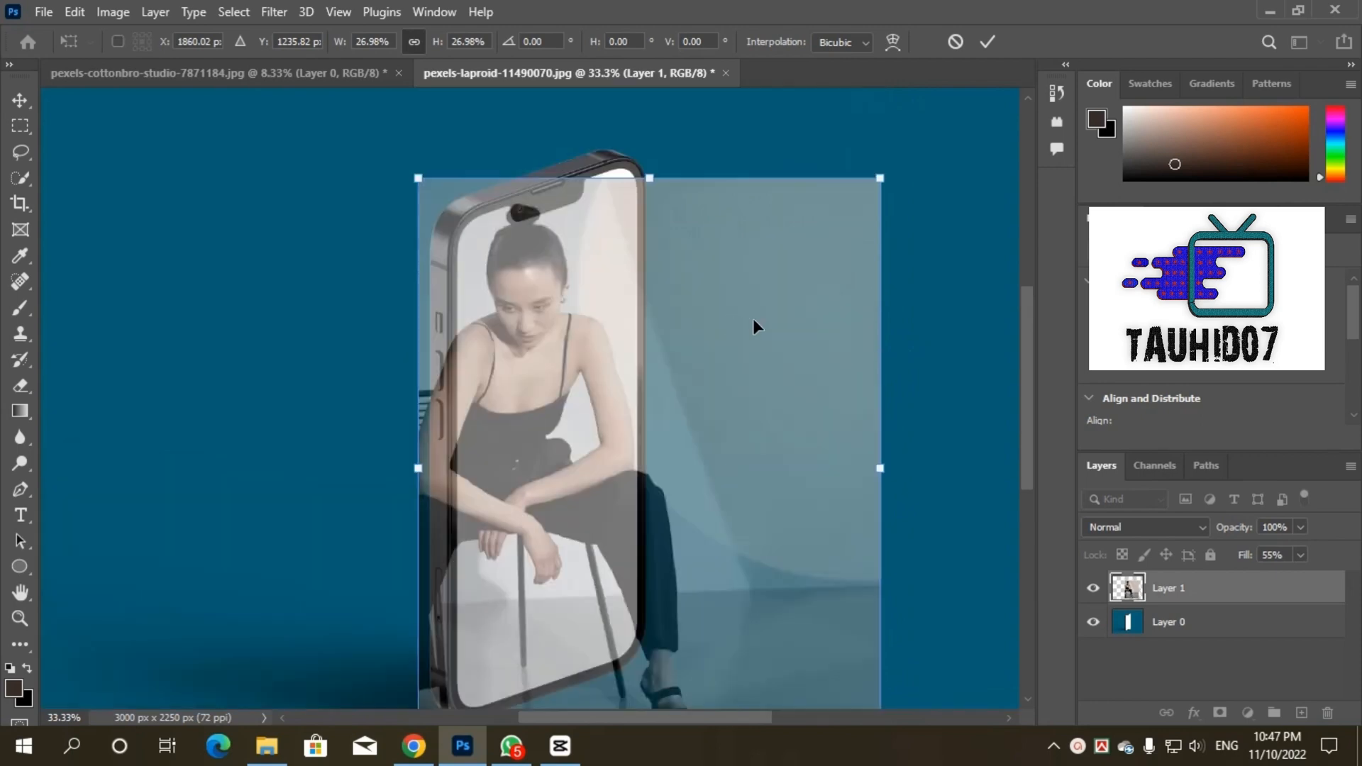
drag(881, 210, 914, 178)
drag(745, 371, 766, 365)
scroll(763, 362, down, 3)
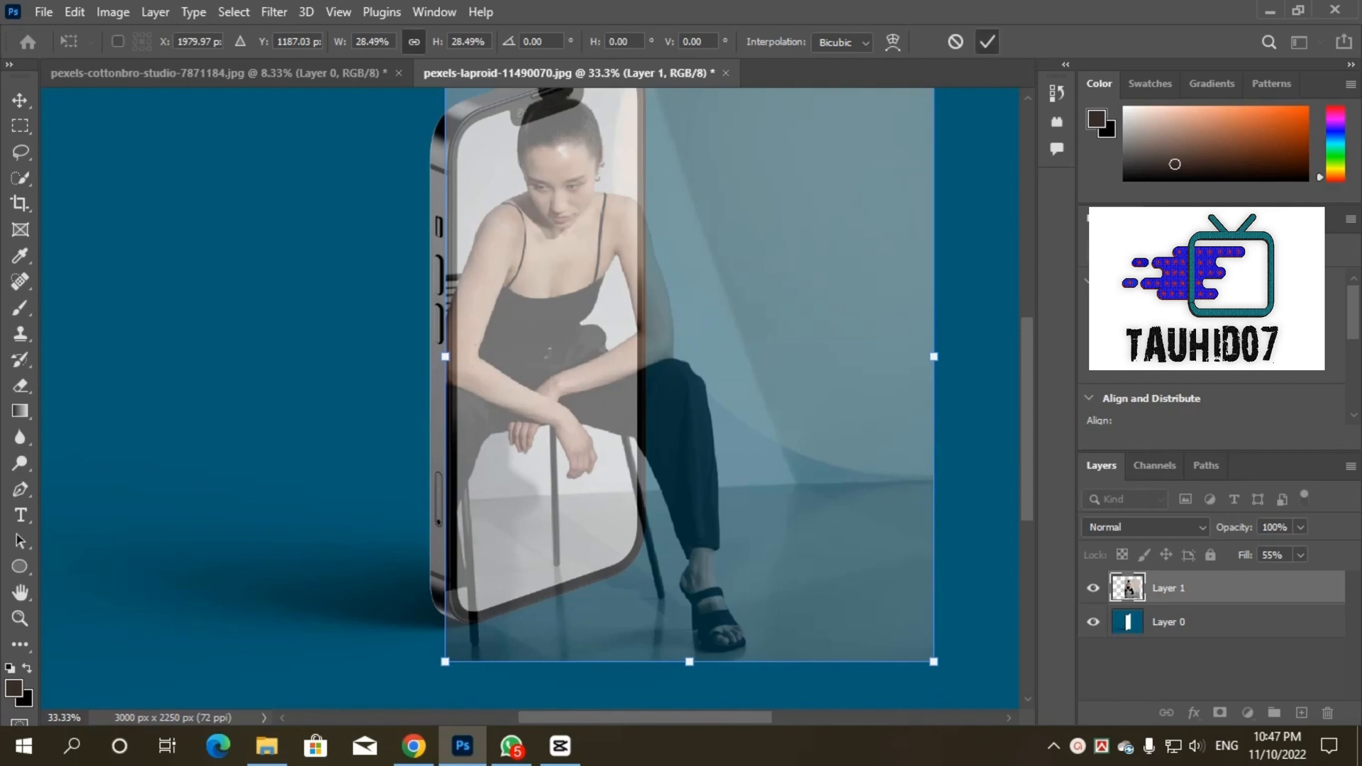
click(987, 41)
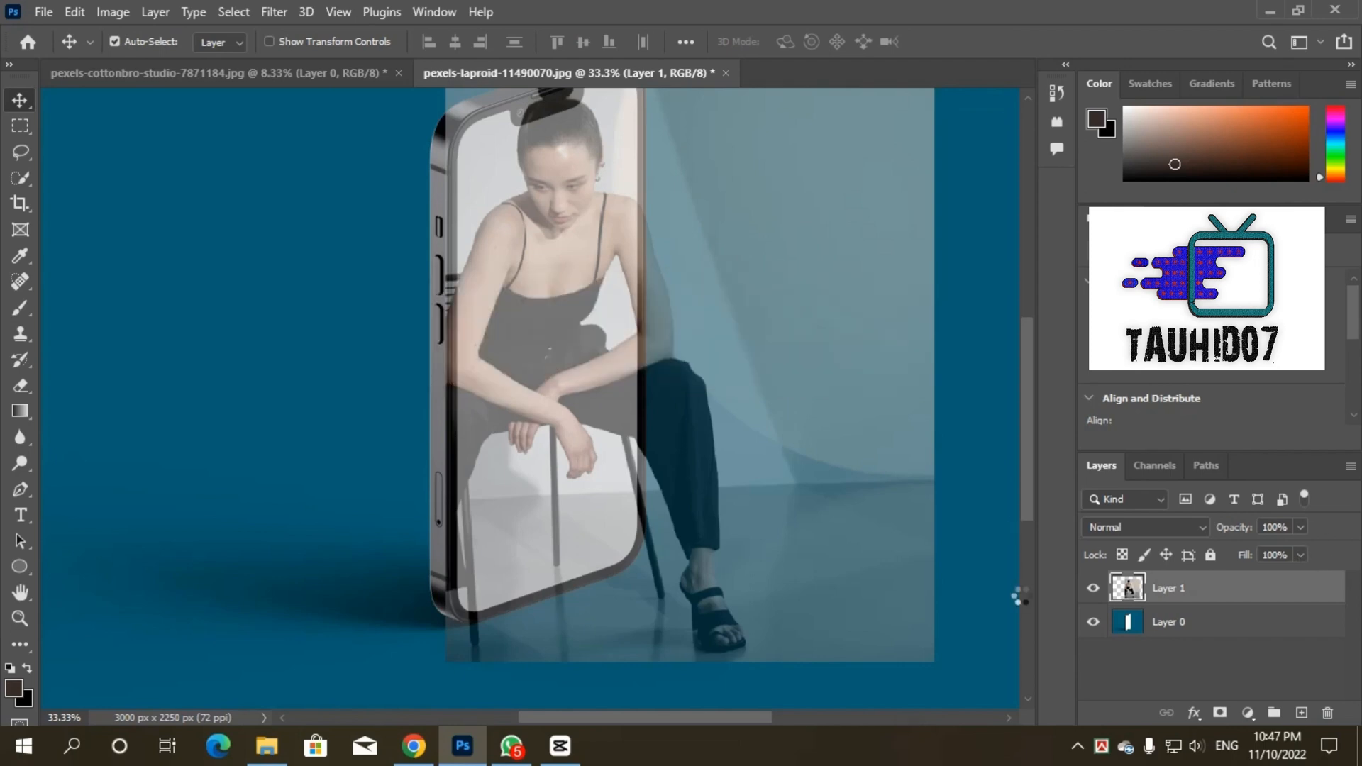
Step: Restore the fill of Layer 1 to 100%
click(1300, 557)
click(1297, 556)
drag(1304, 577, 1341, 578)
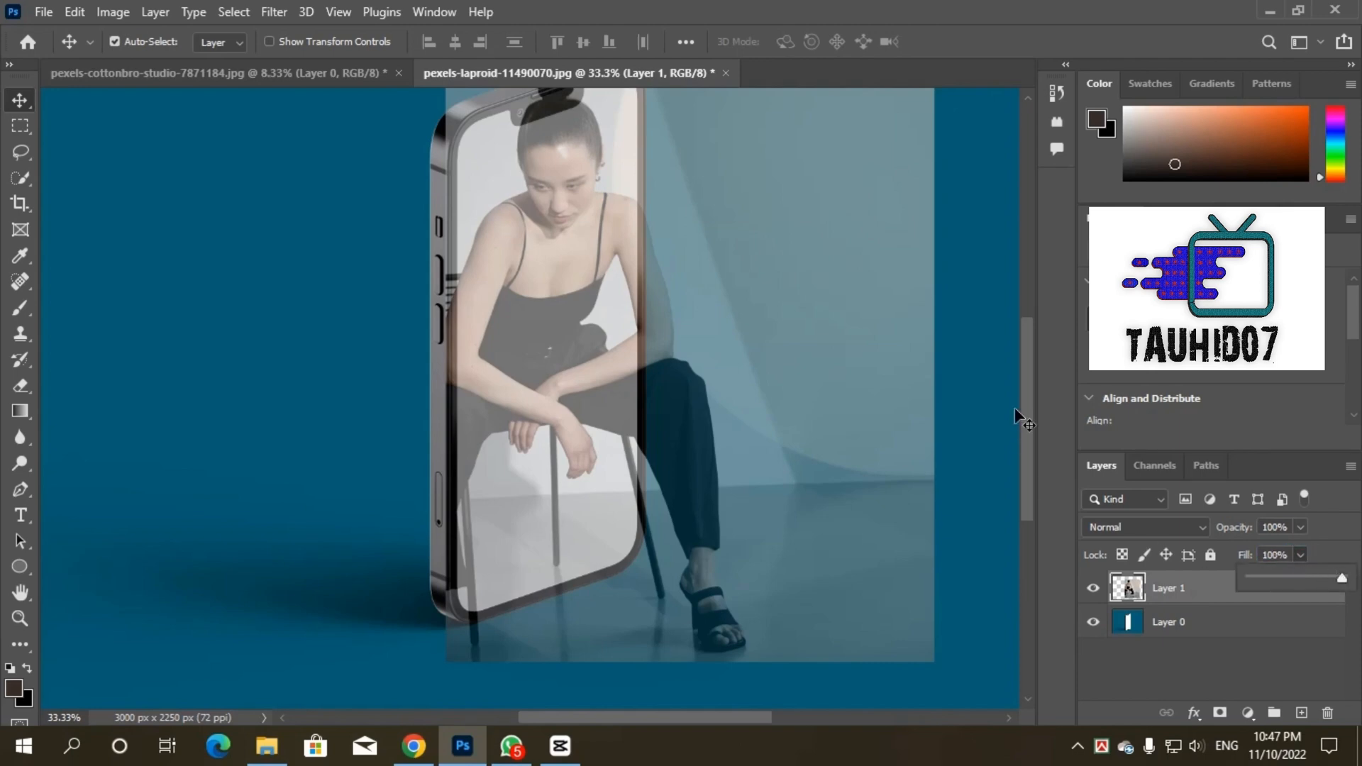
click(1093, 463)
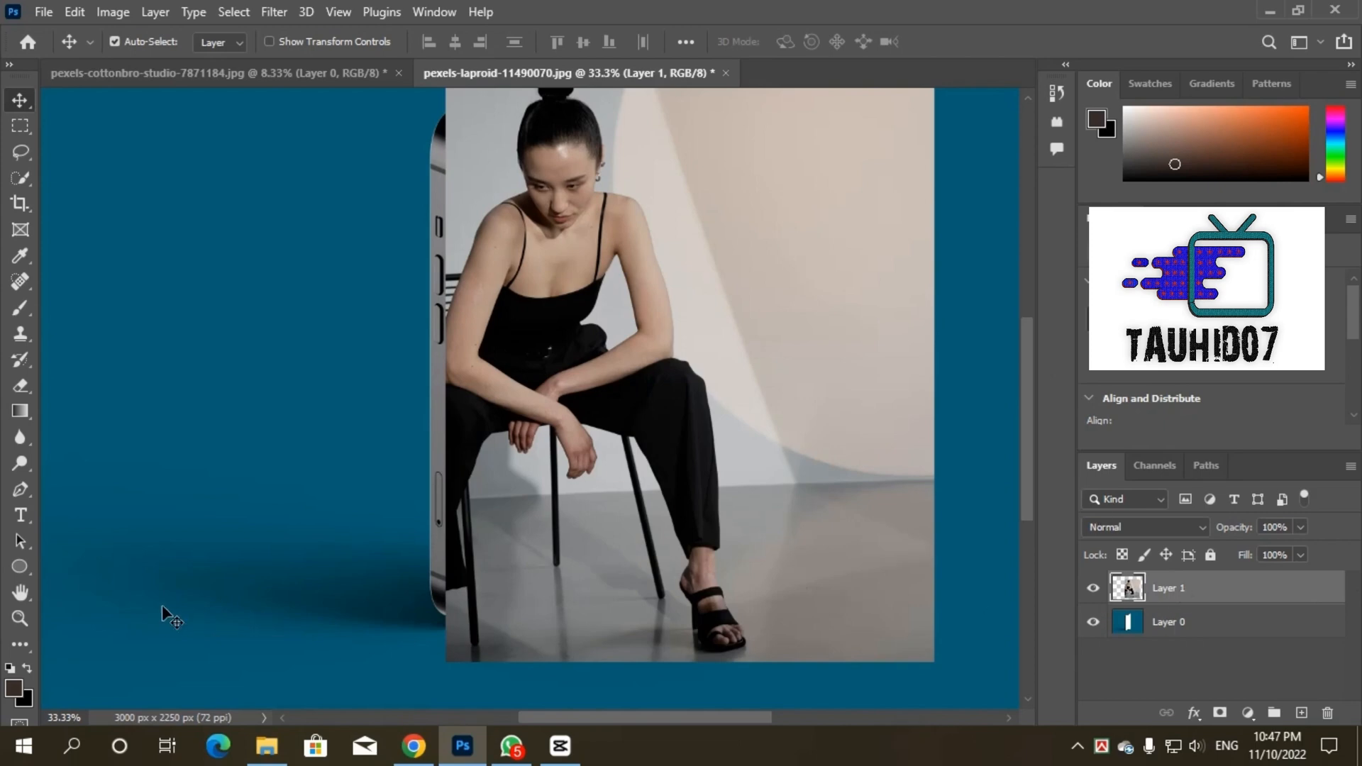
Step: Duplicate Layer 1 and hide both photo layers so only the phone mockup shows
key(ctrl)
key(ctrl+j)
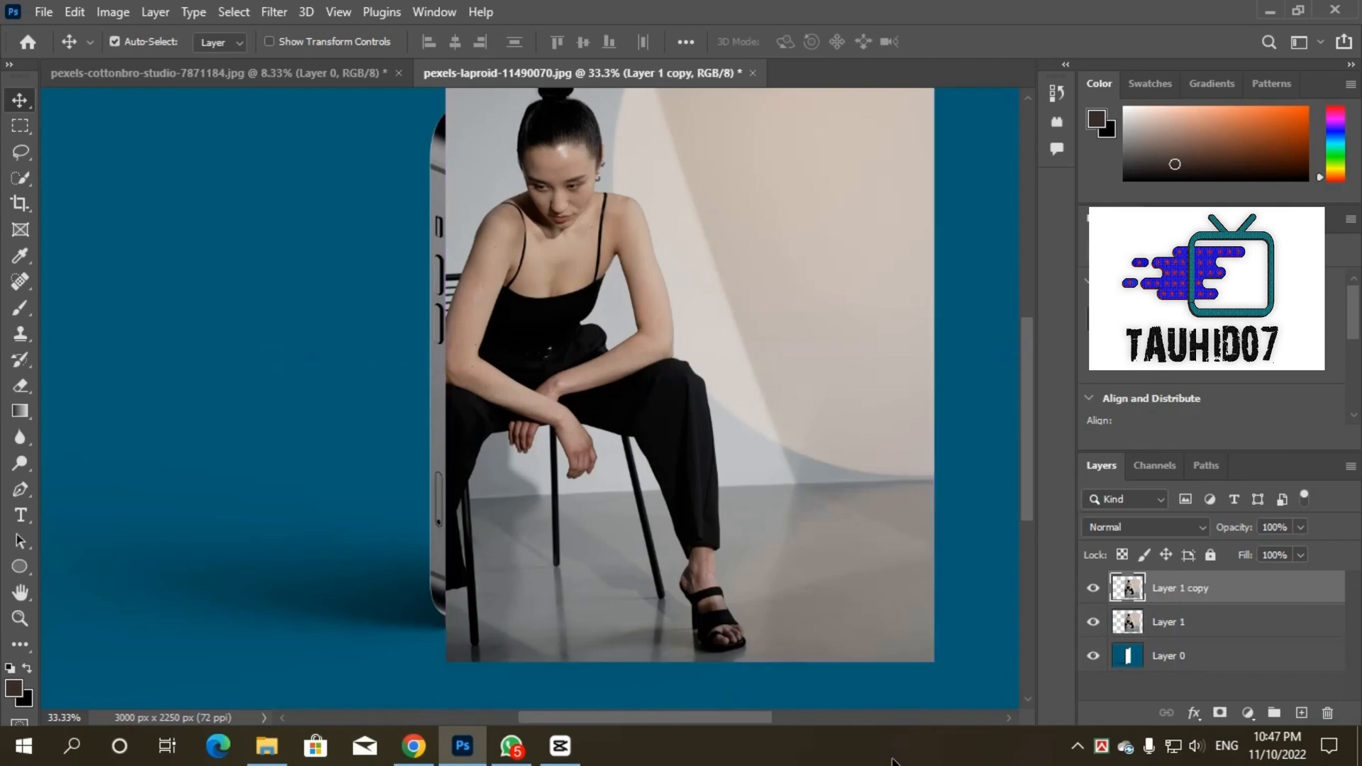
click(1093, 588)
click(1093, 622)
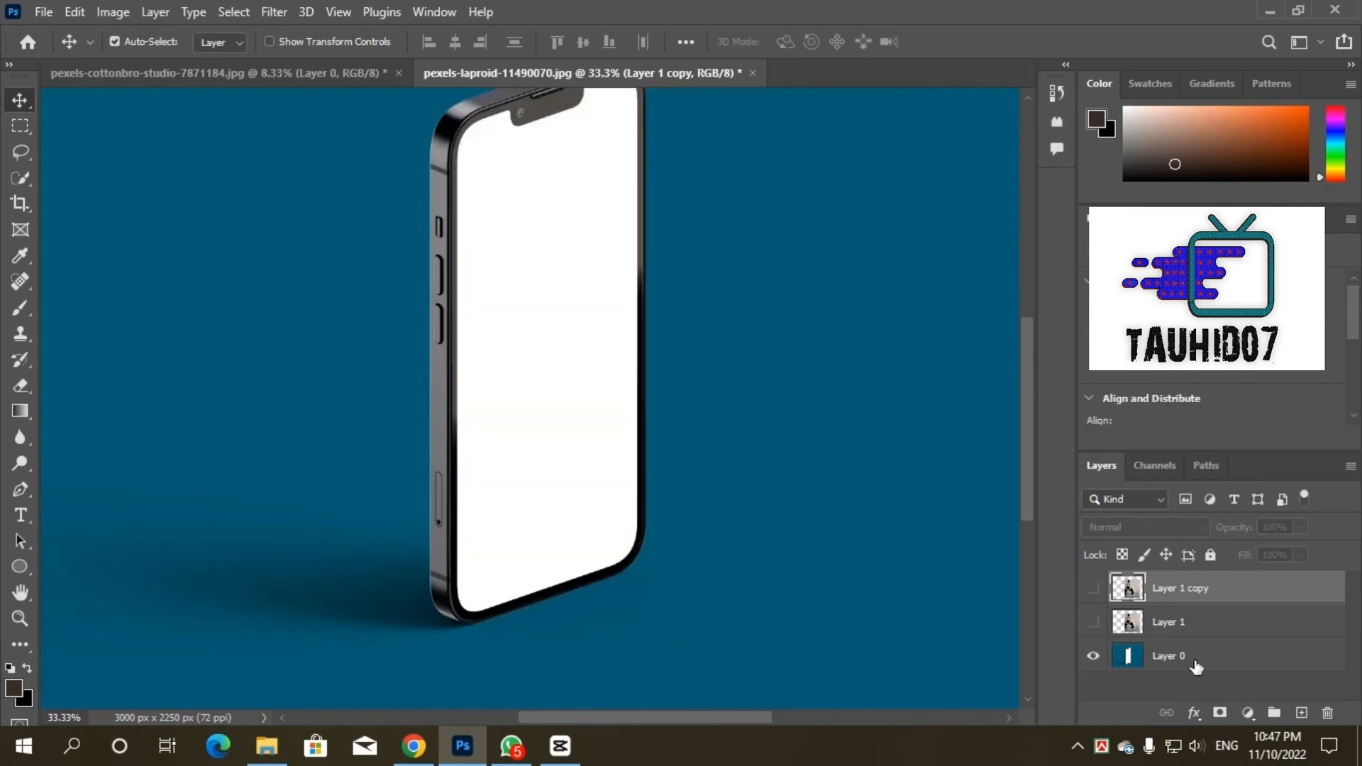
Step: Select the phone's entire white screen area on Layer 0 with the Quick Selection tool
click(1193, 665)
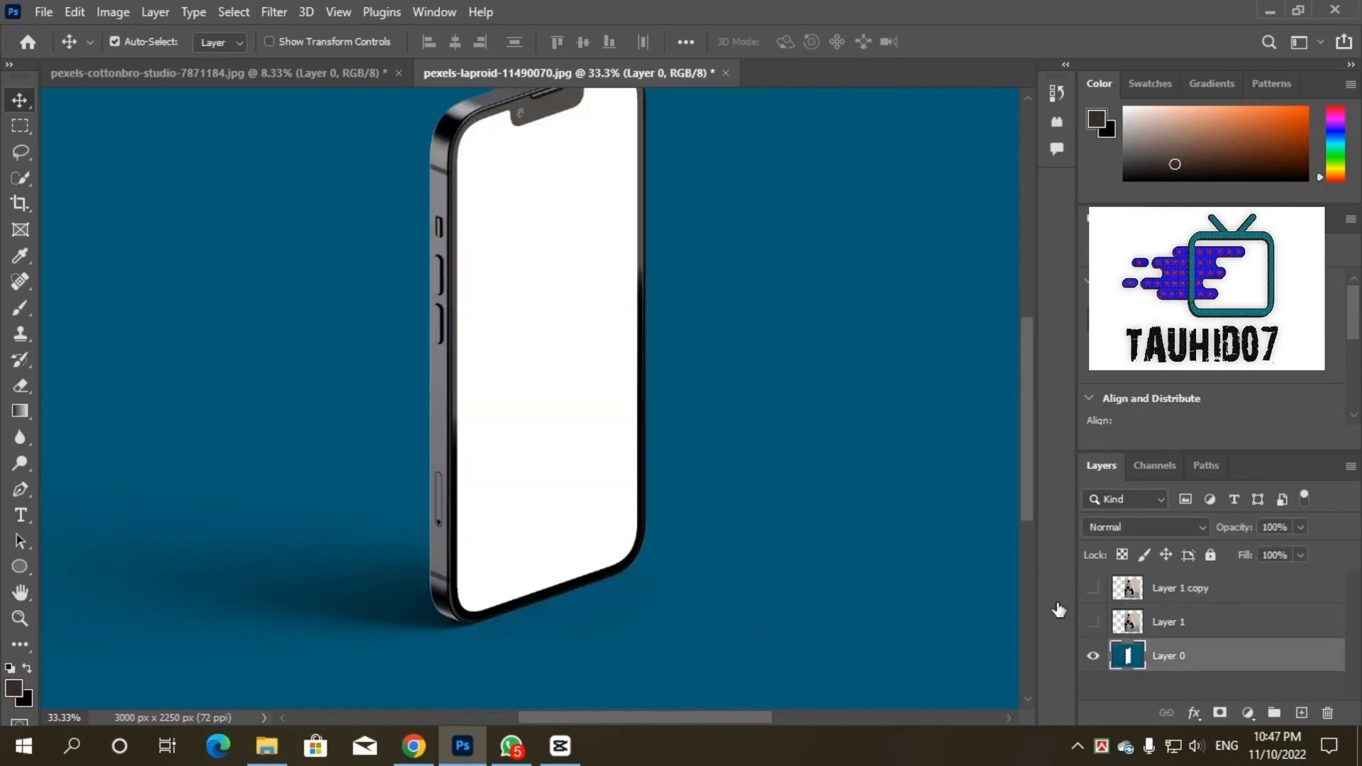
click(22, 179)
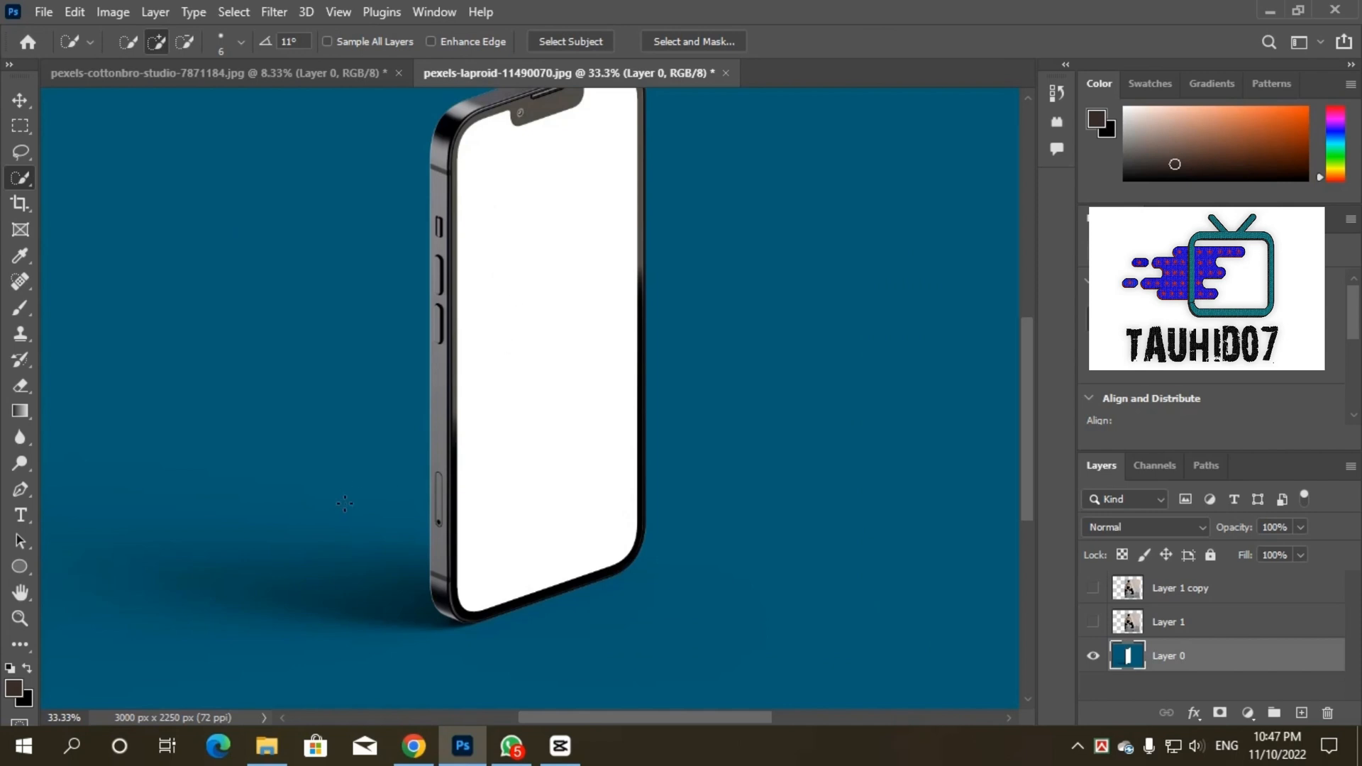
drag(493, 524, 632, 98)
scroll(591, 153, up, 1)
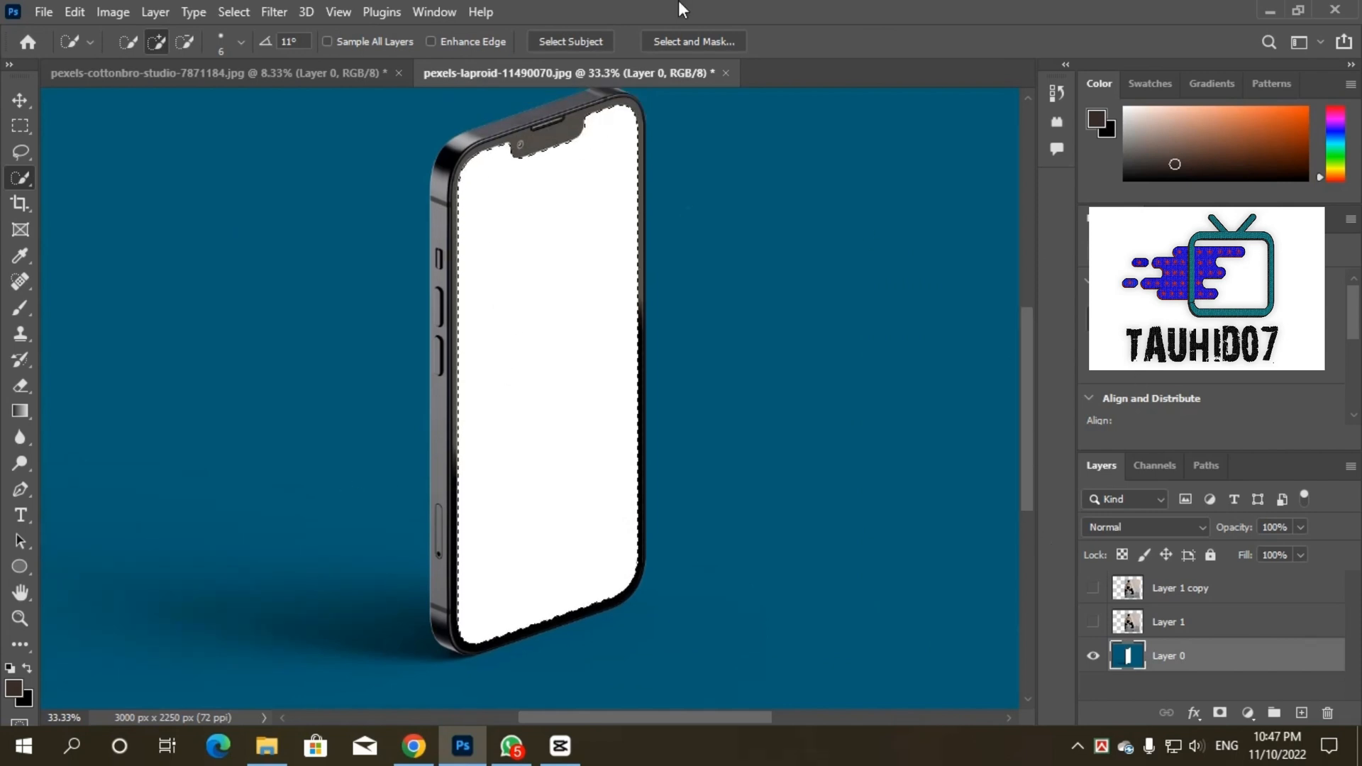
Step: Show Layer 1 and add a layer mask to it from the phone screen selection
click(1093, 621)
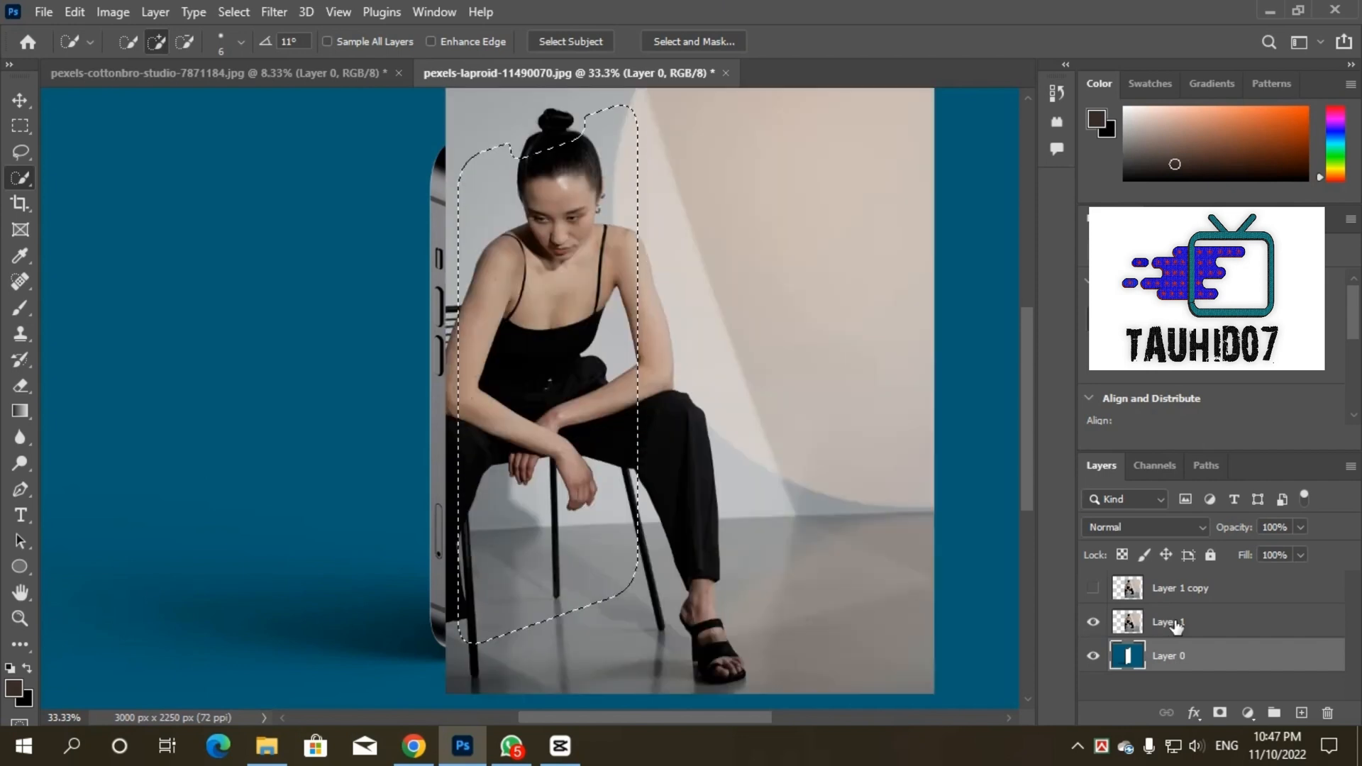
click(1175, 625)
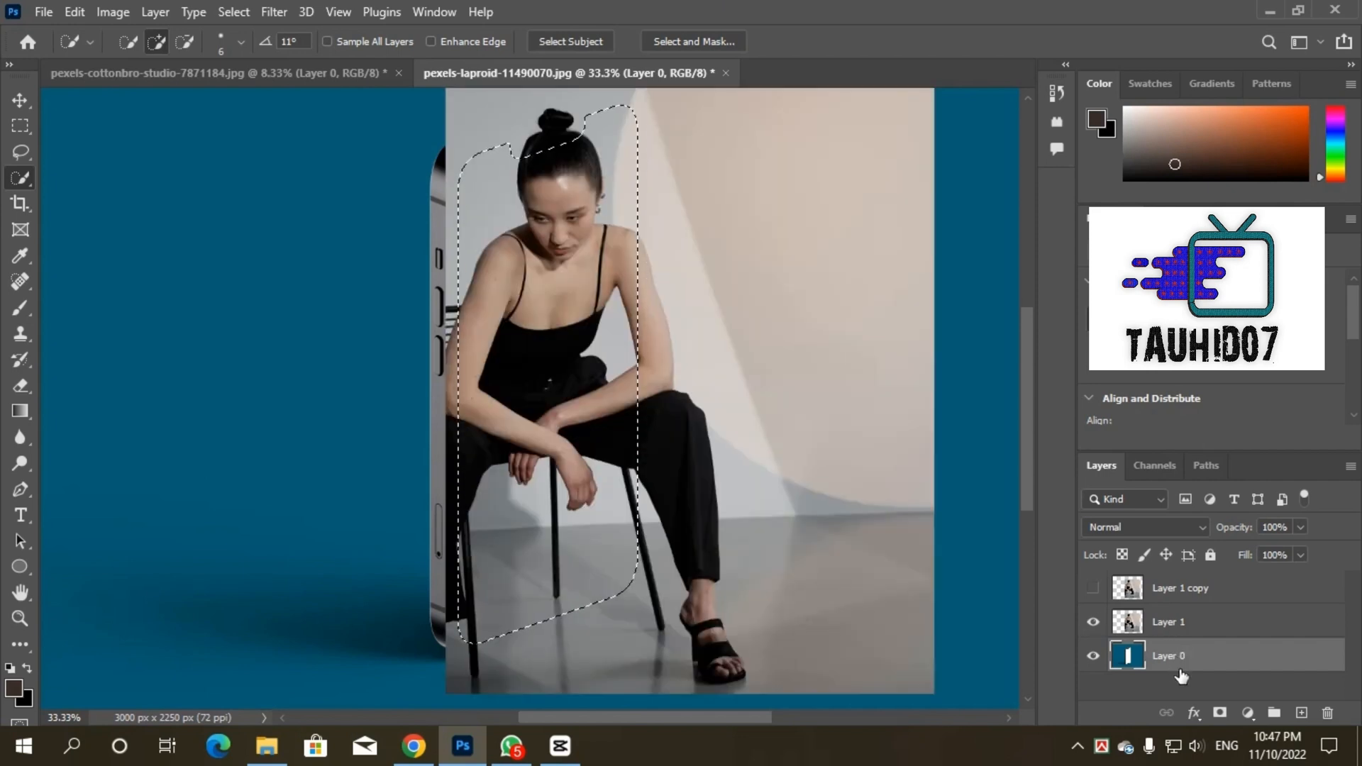
click(1220, 712)
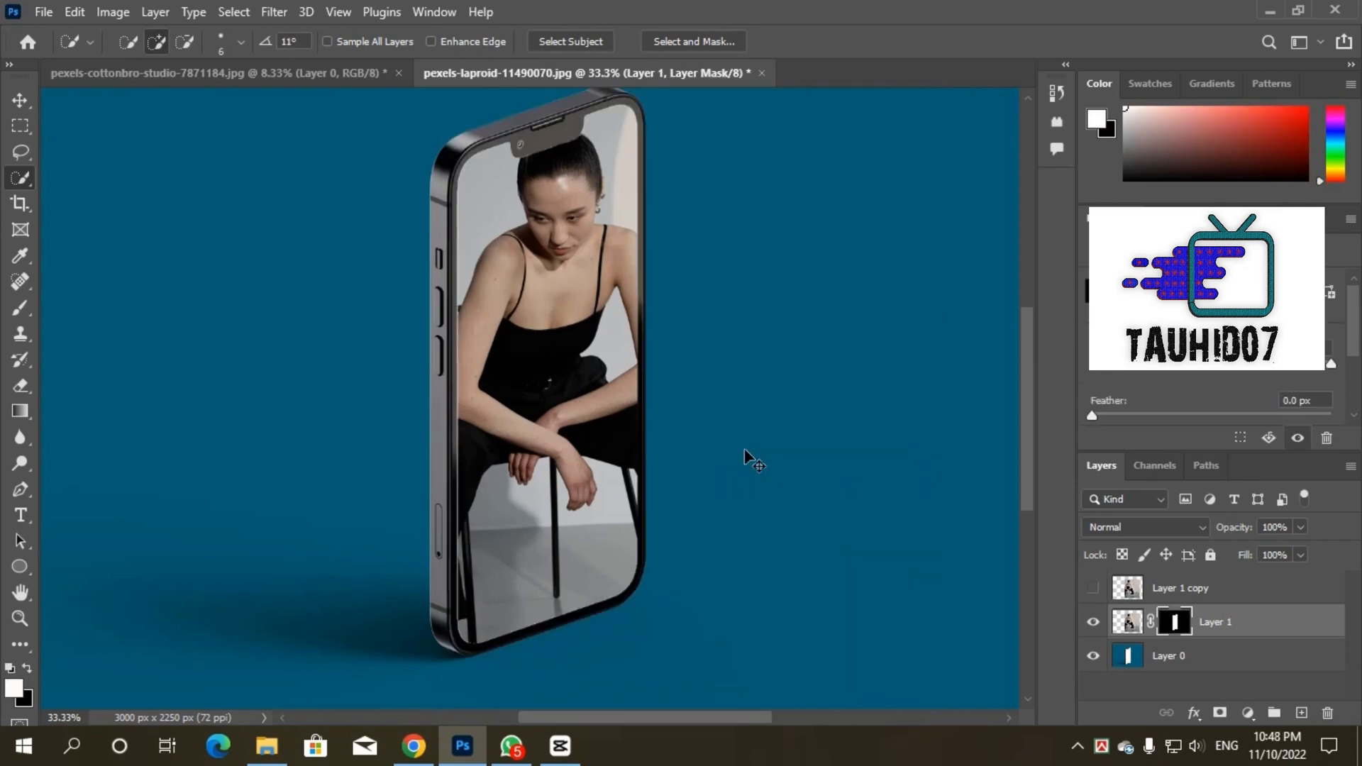
key(ctrl+minus)
key(ctrl+plus)
Step: Show Layer 1 copy and select the seated woman on it with Select Subject
click(1093, 588)
click(1164, 589)
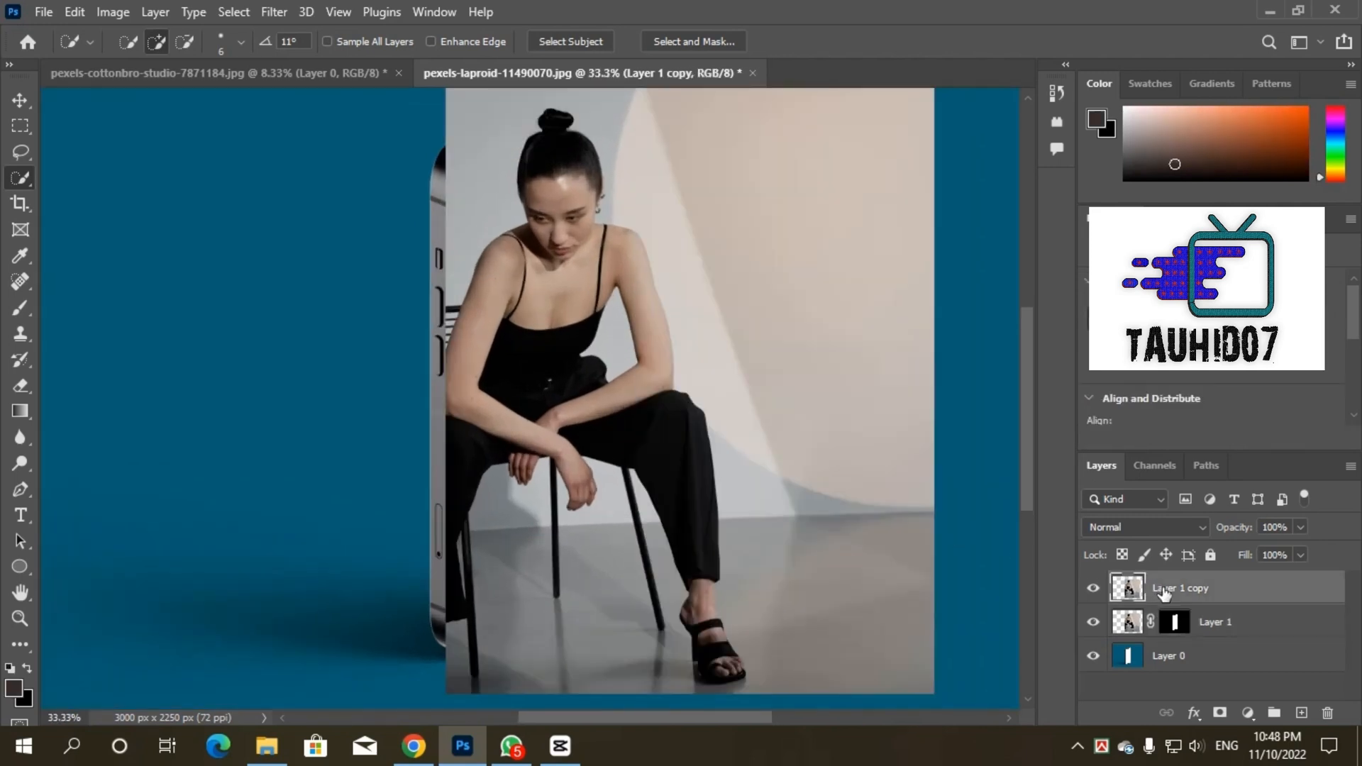
click(577, 41)
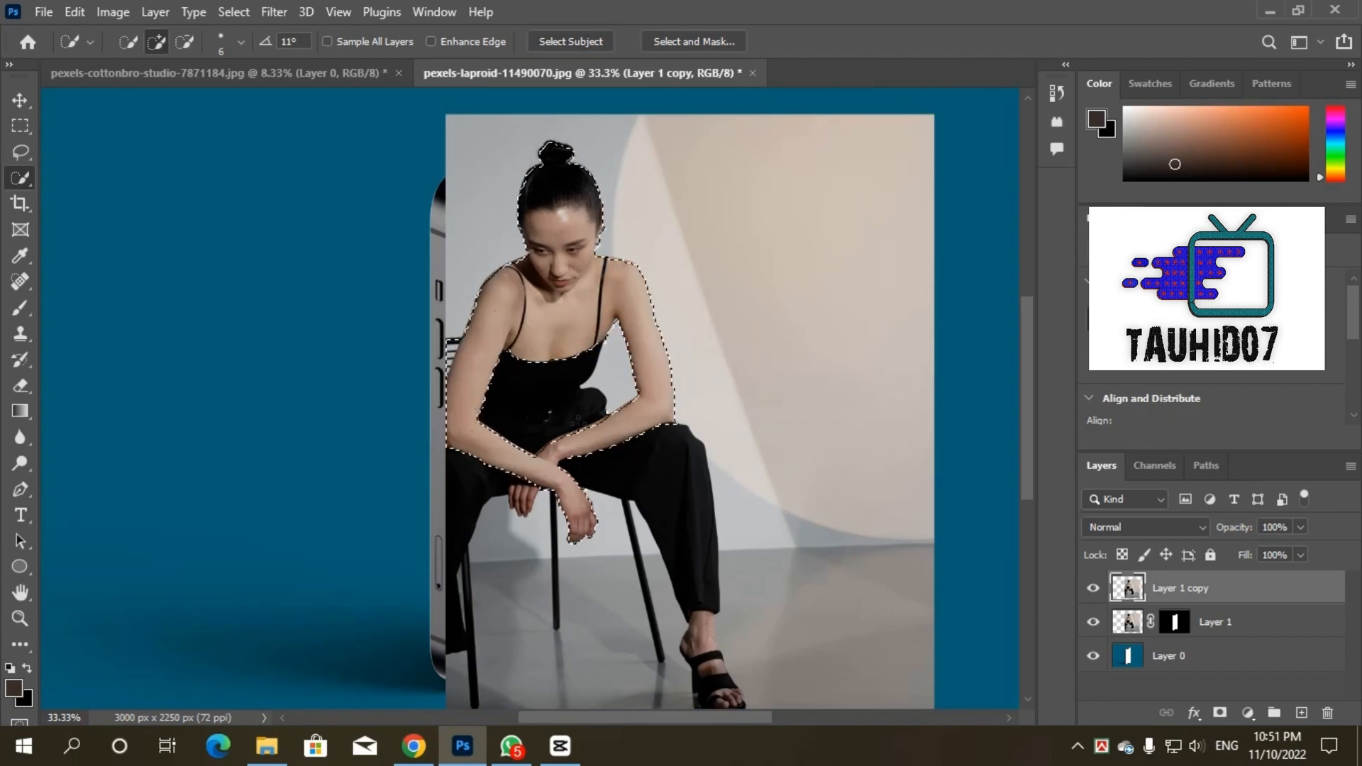
Step: Refine the selection around the woman's sandal by subtracting the excess floor area beside the heel and sole
scroll(662, 599, down, 5)
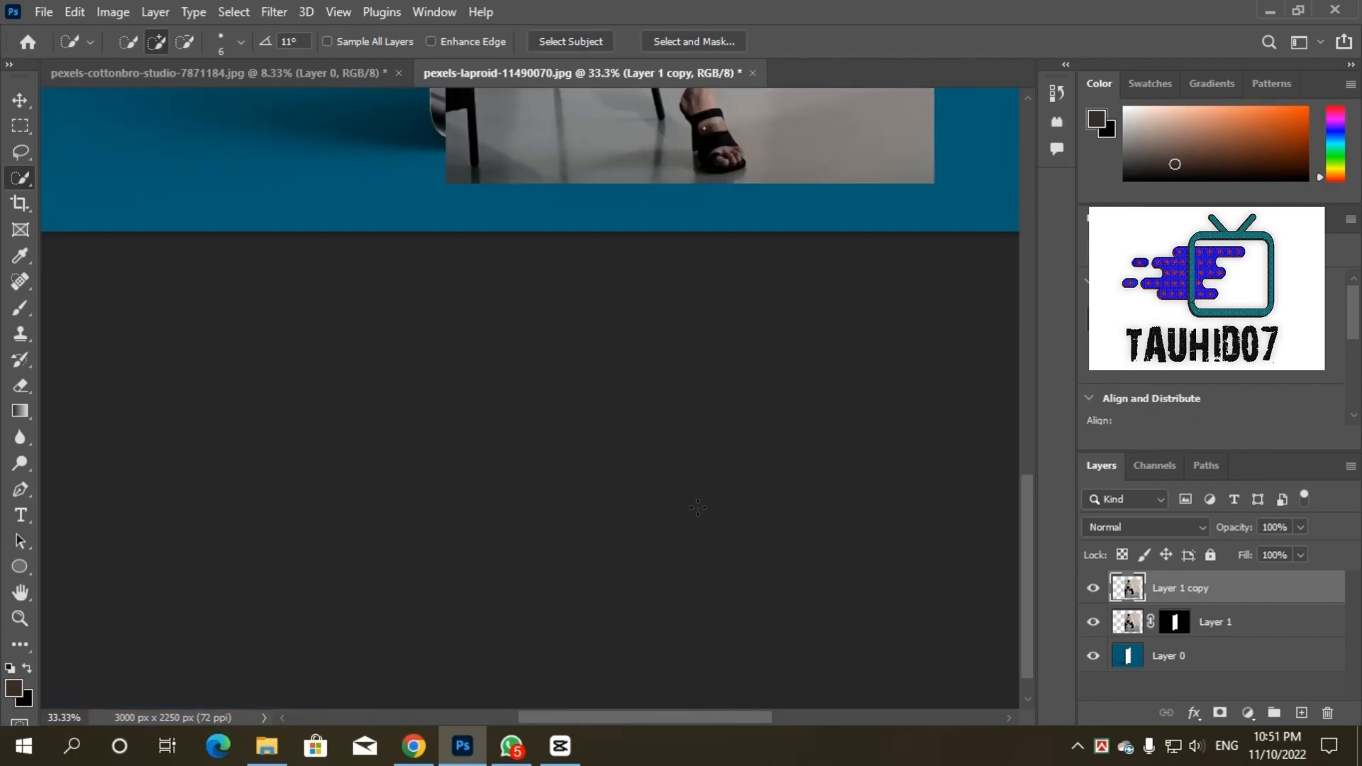
scroll(697, 507, up, 3)
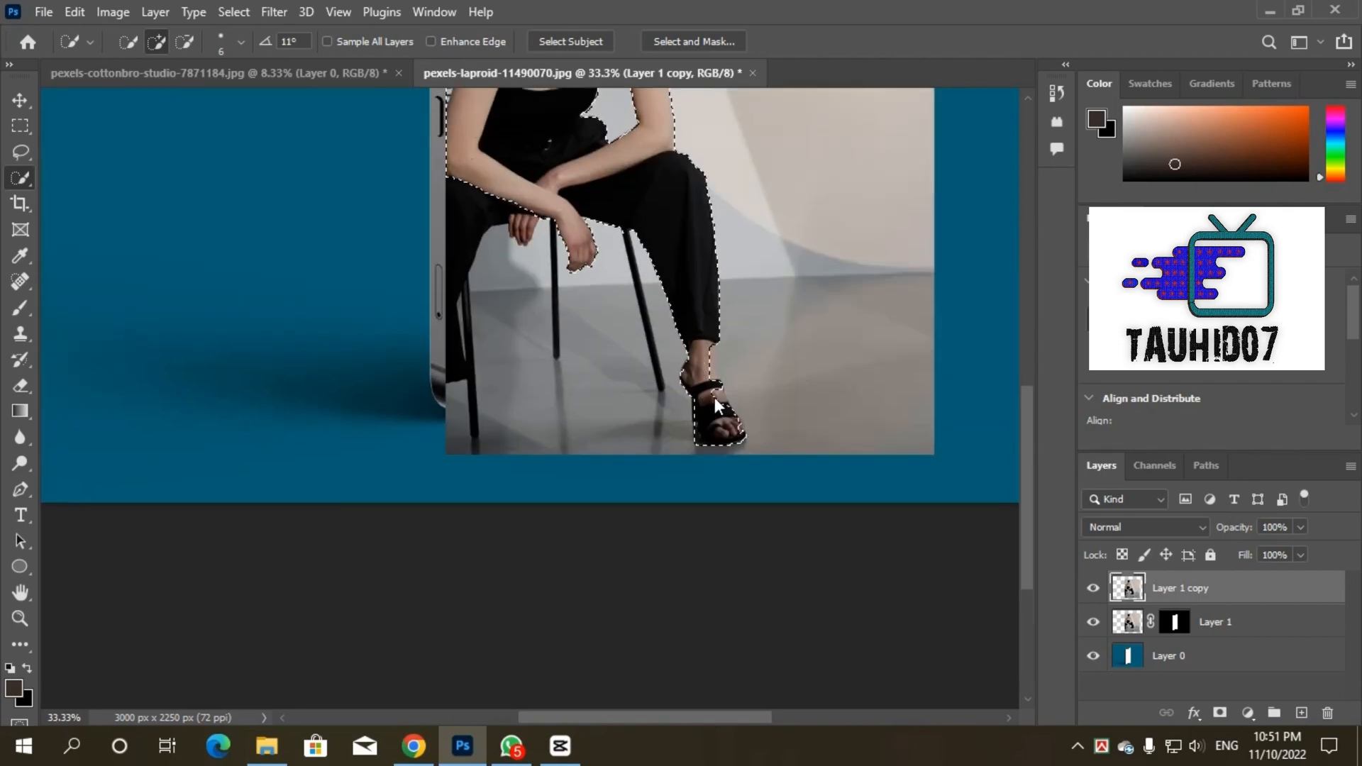
key(ctrl+plus)
key(ctrl+plus)
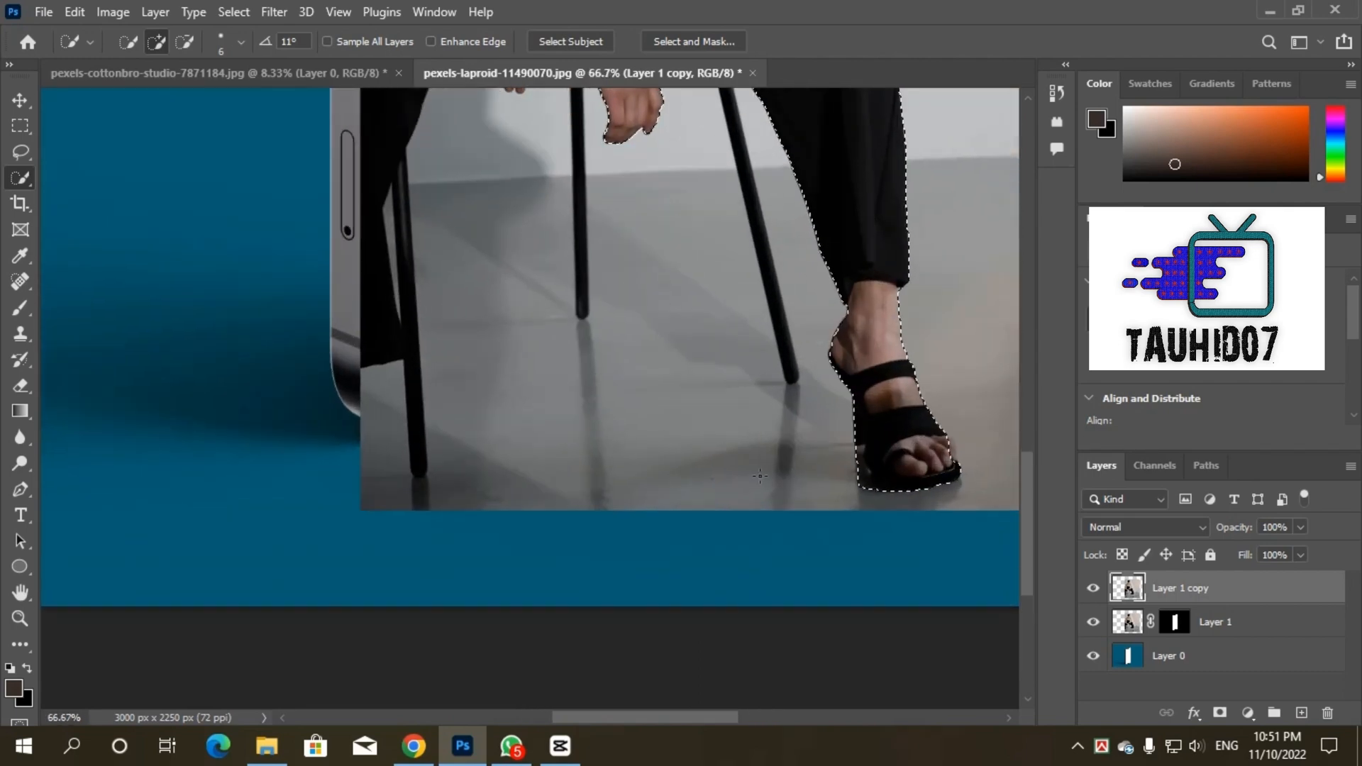
key(alt)
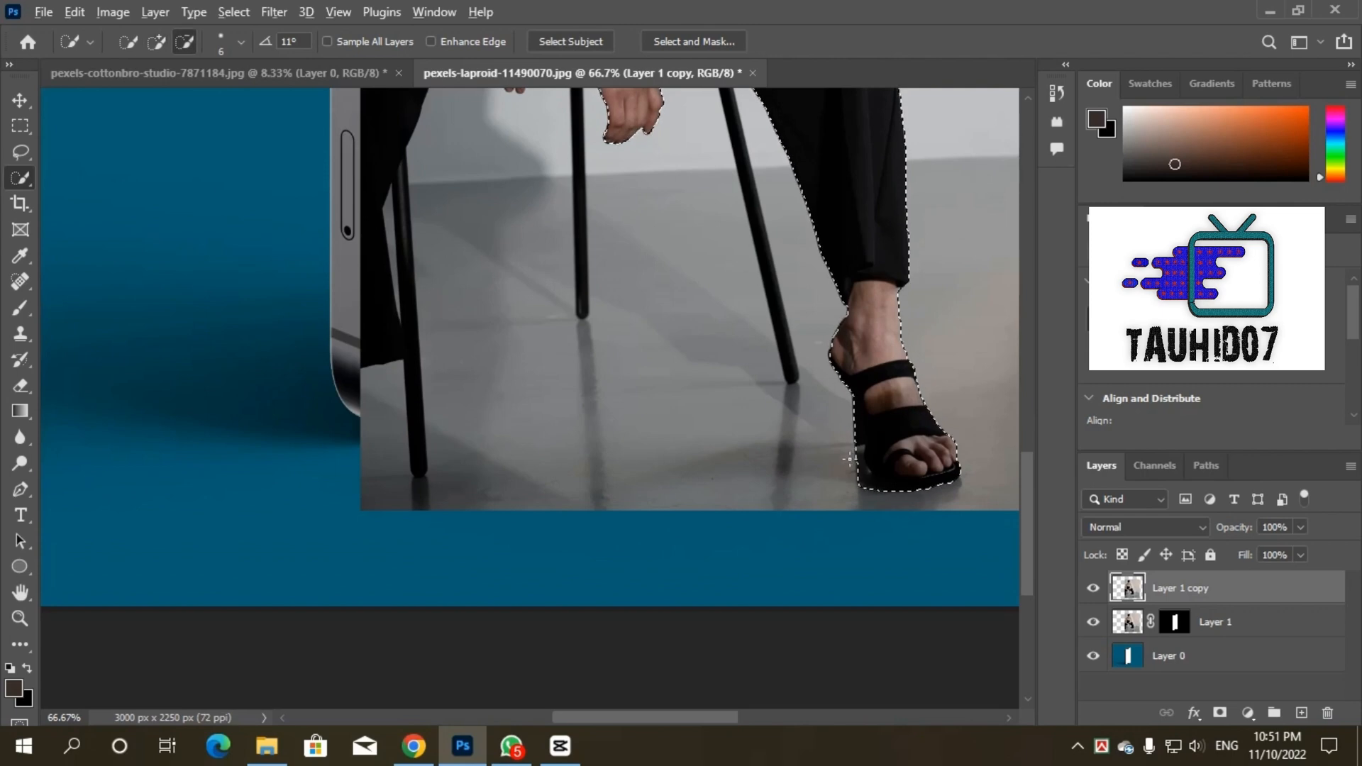
drag(856, 462, 866, 473)
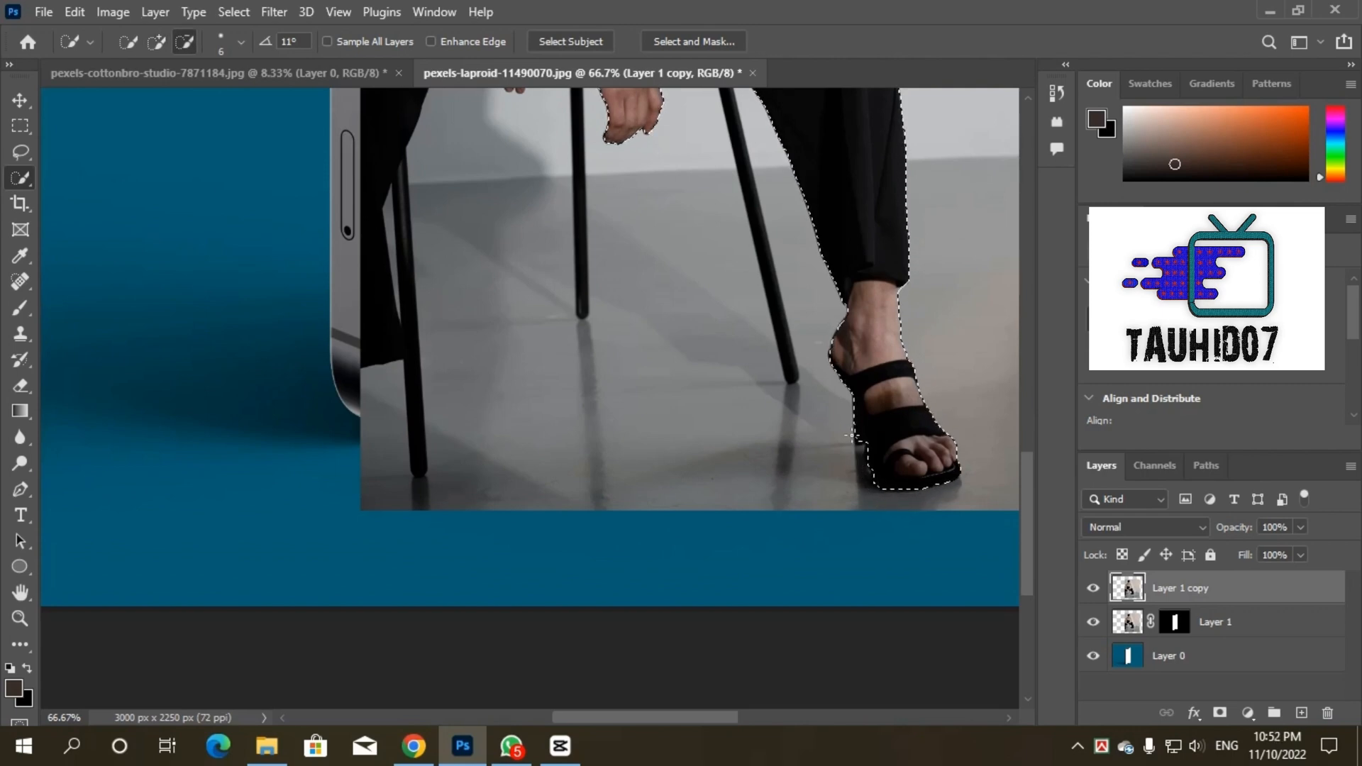
drag(851, 419, 859, 431)
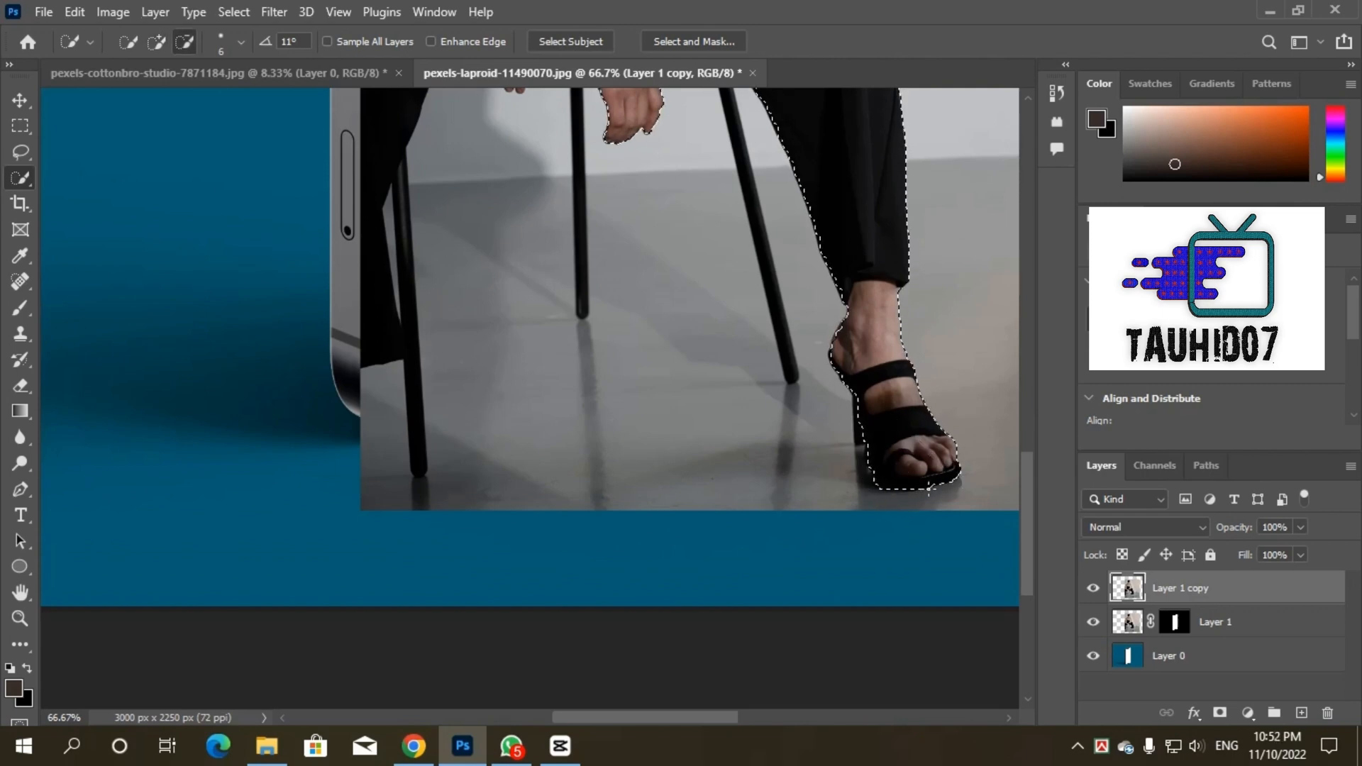
drag(880, 490, 872, 481)
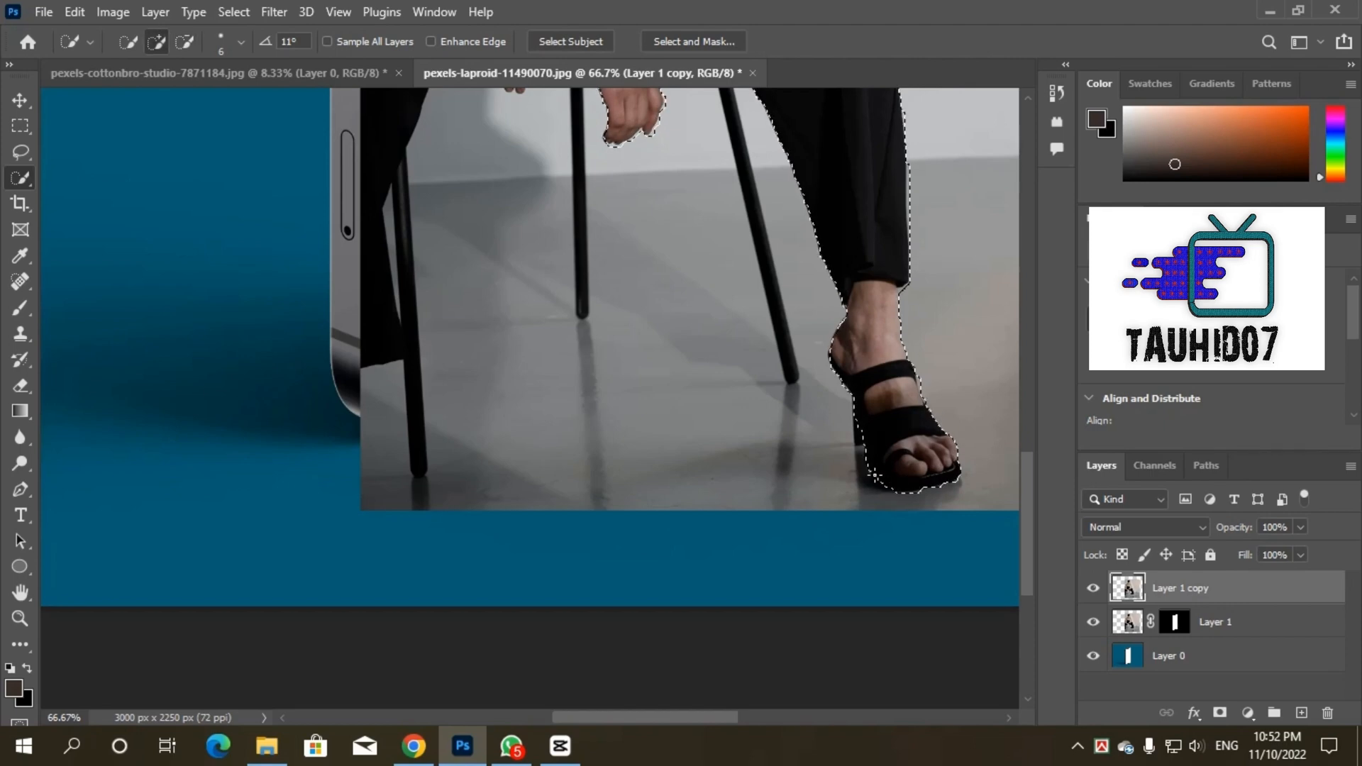
Step: Add the two chair legs nearest the woman's outstretched leg and hanging hand to the selection, cleaning up its edges
scroll(720, 132, up, 3)
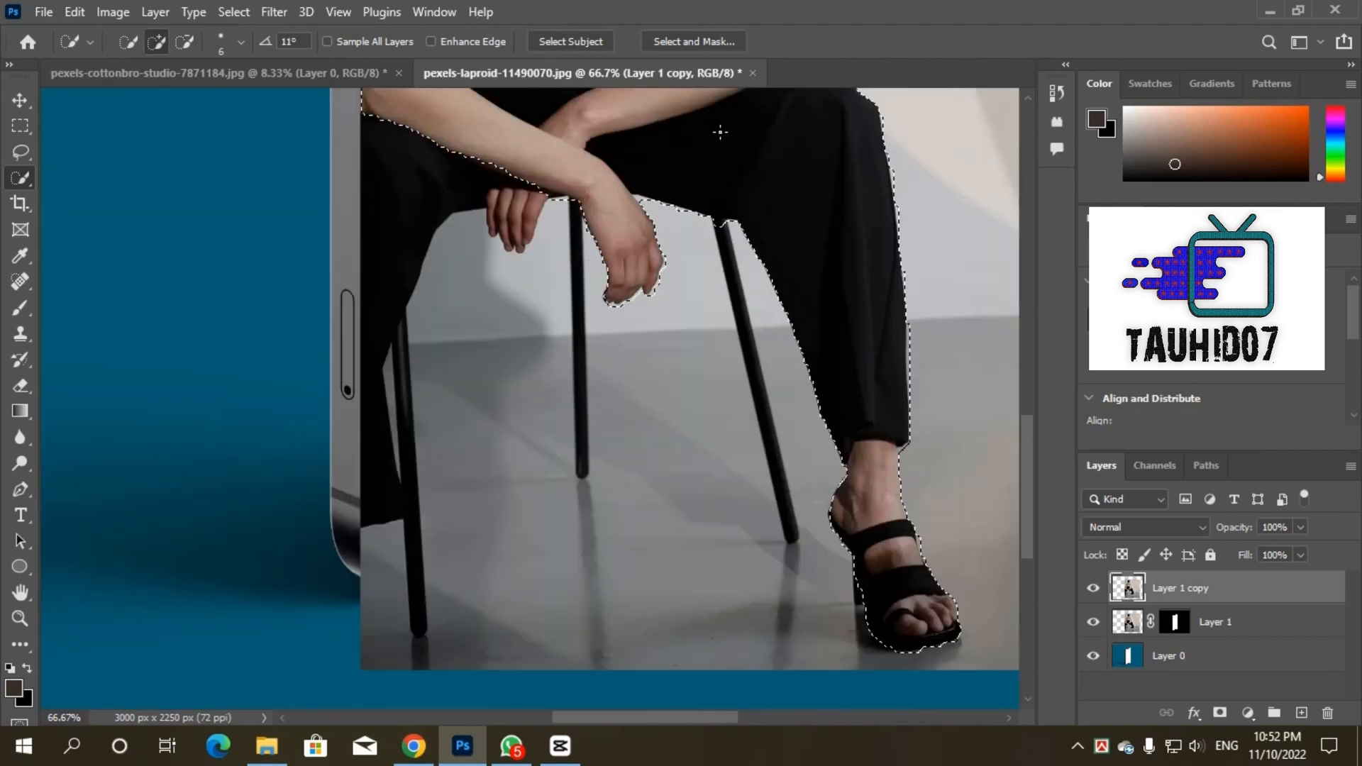
drag(724, 229, 796, 529)
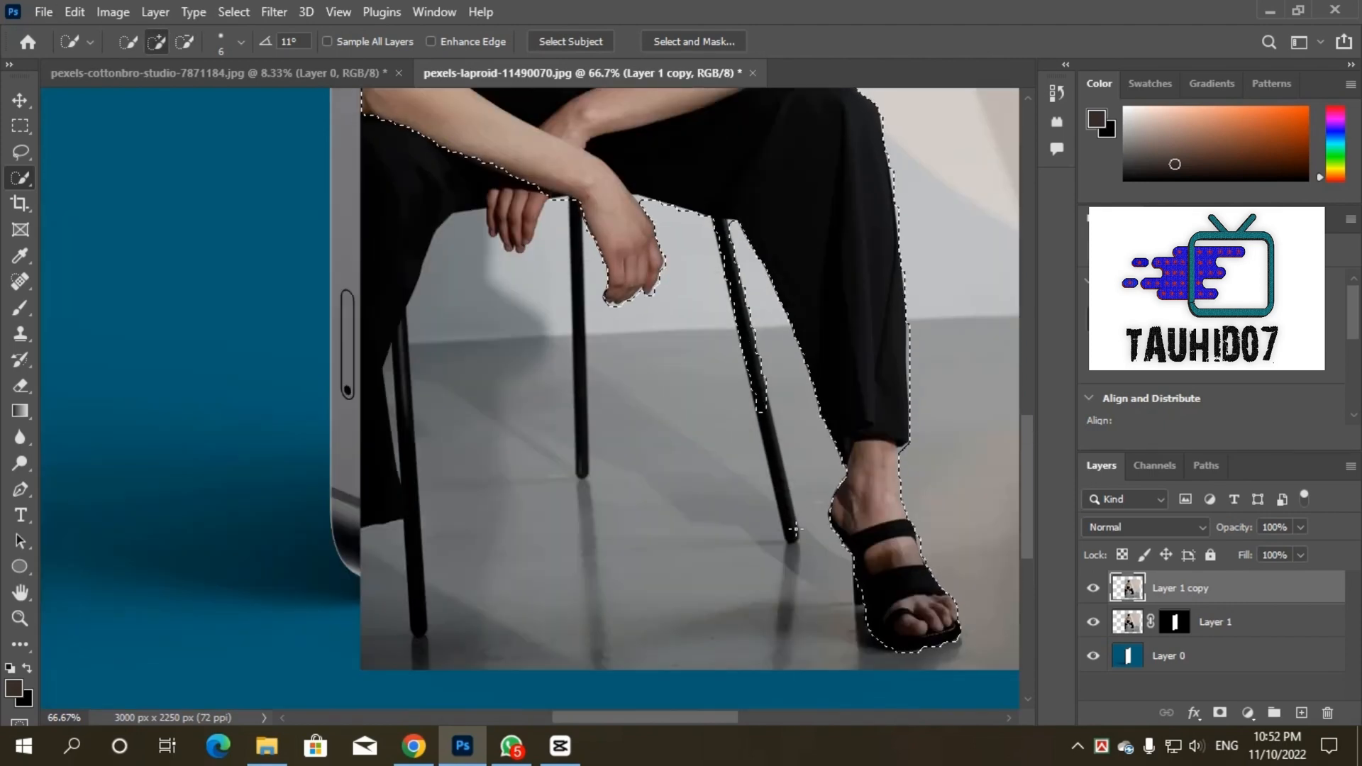
drag(580, 461, 582, 400)
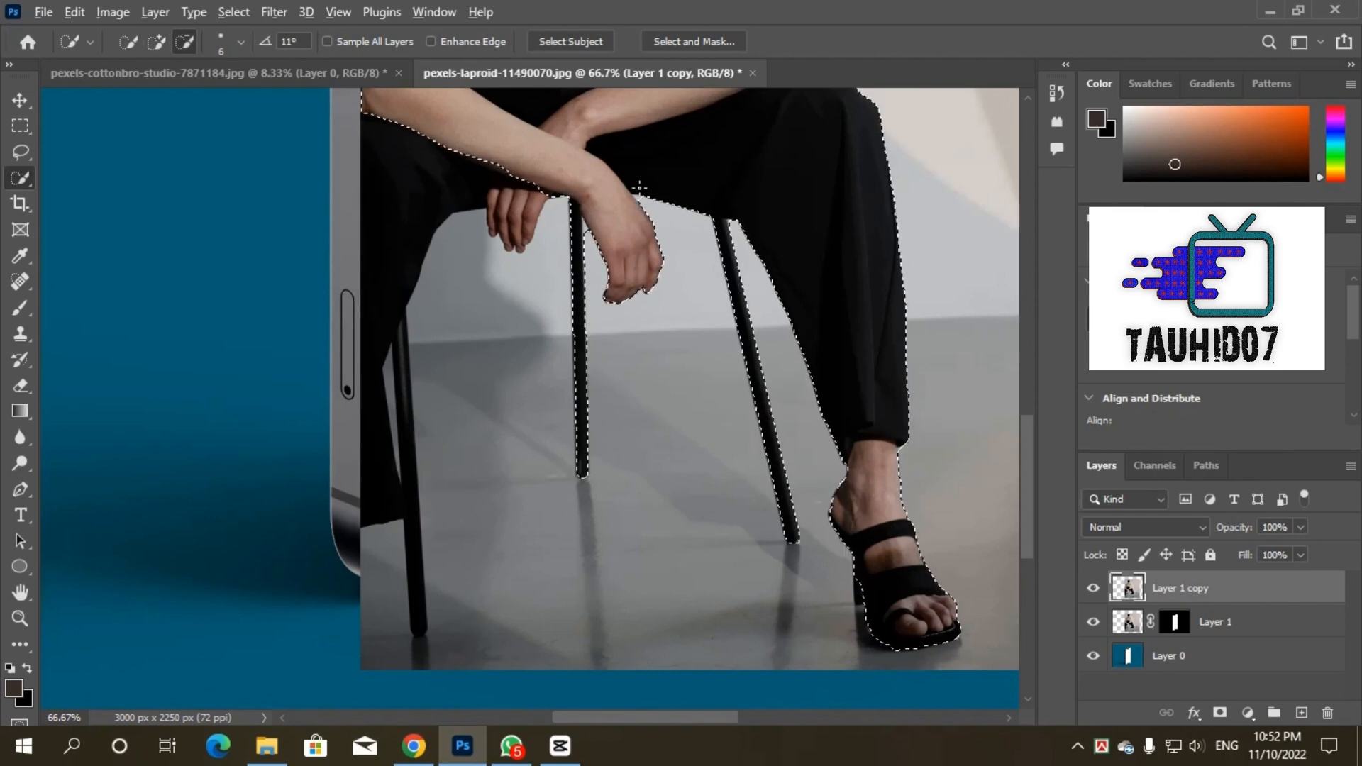
key(alt)
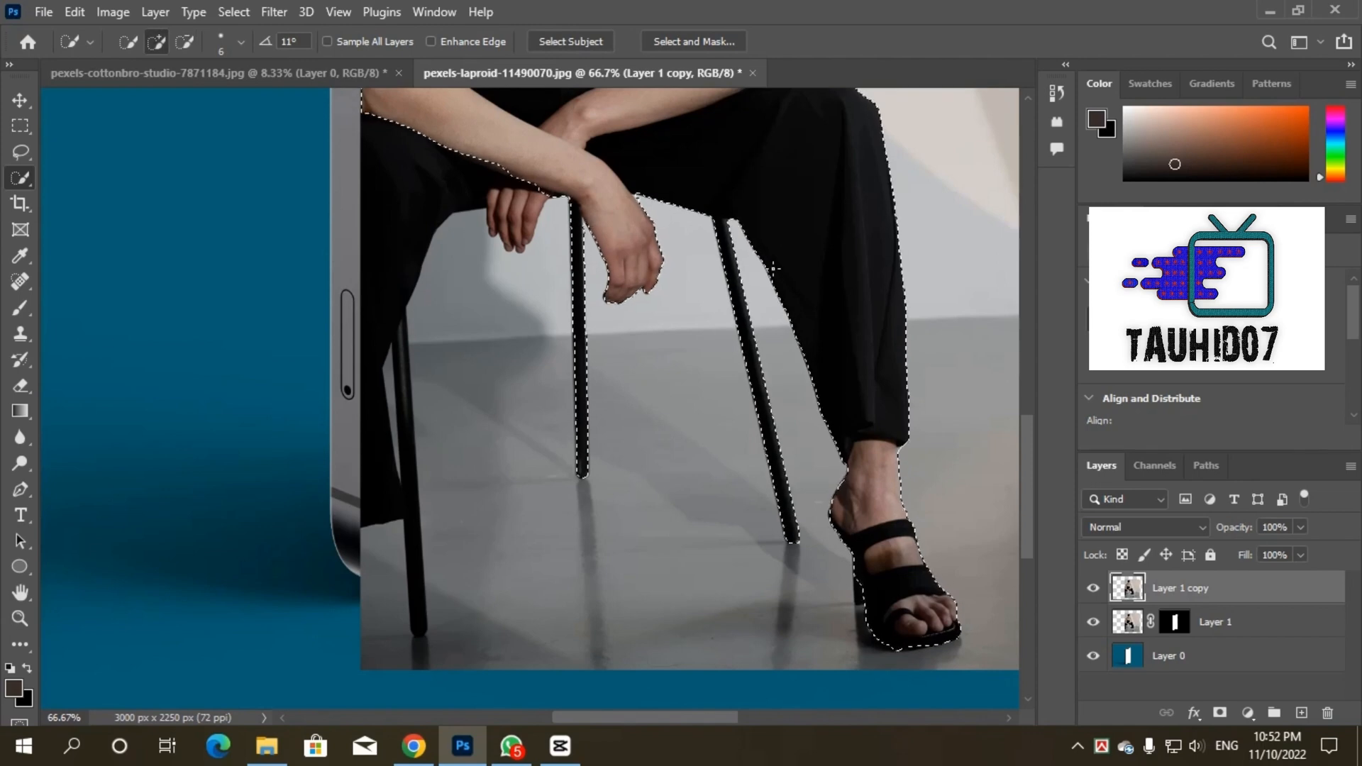
Step: Add a layer mask to Layer 1 copy from the selection of the woman and chair legs
scroll(771, 266, down, 3)
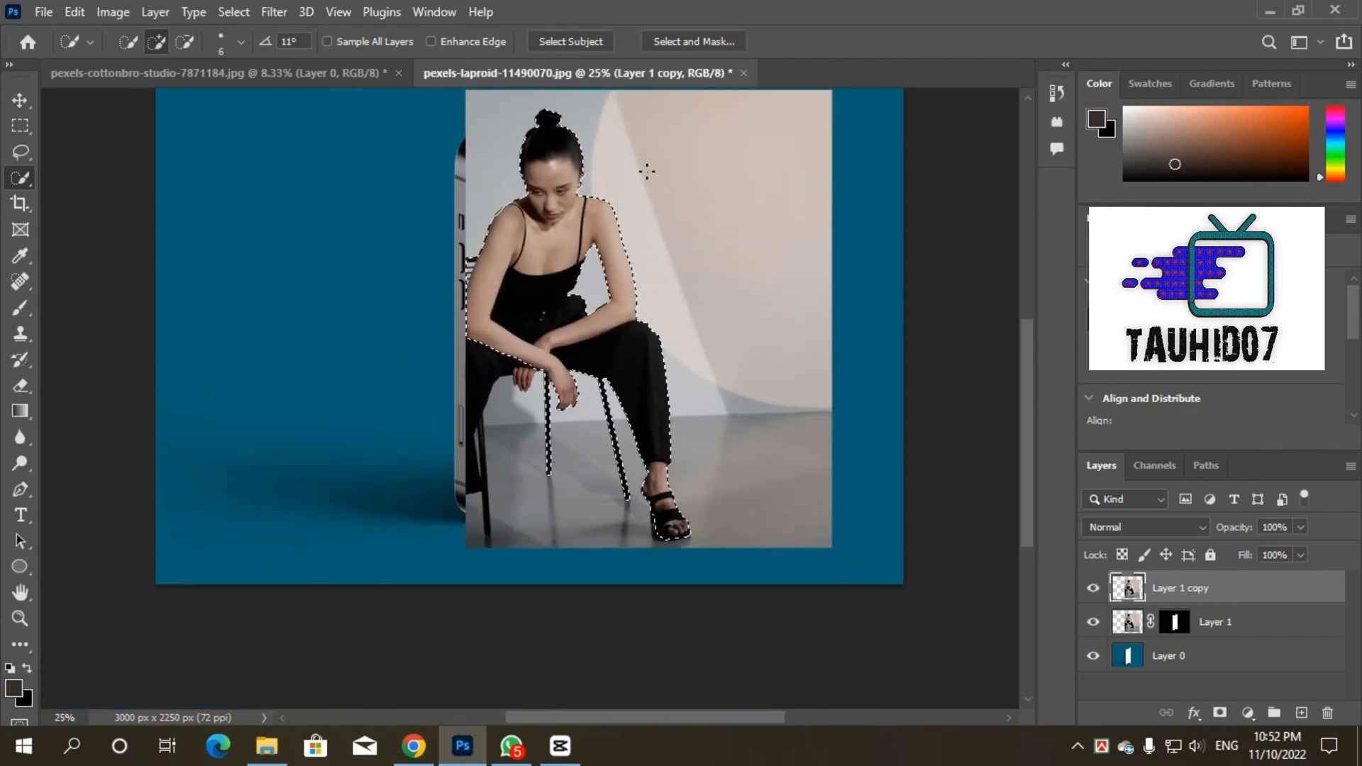
click(1219, 712)
scroll(832, 219, up, 4)
key(ctrl+minus)
scroll(833, 217, up, 5)
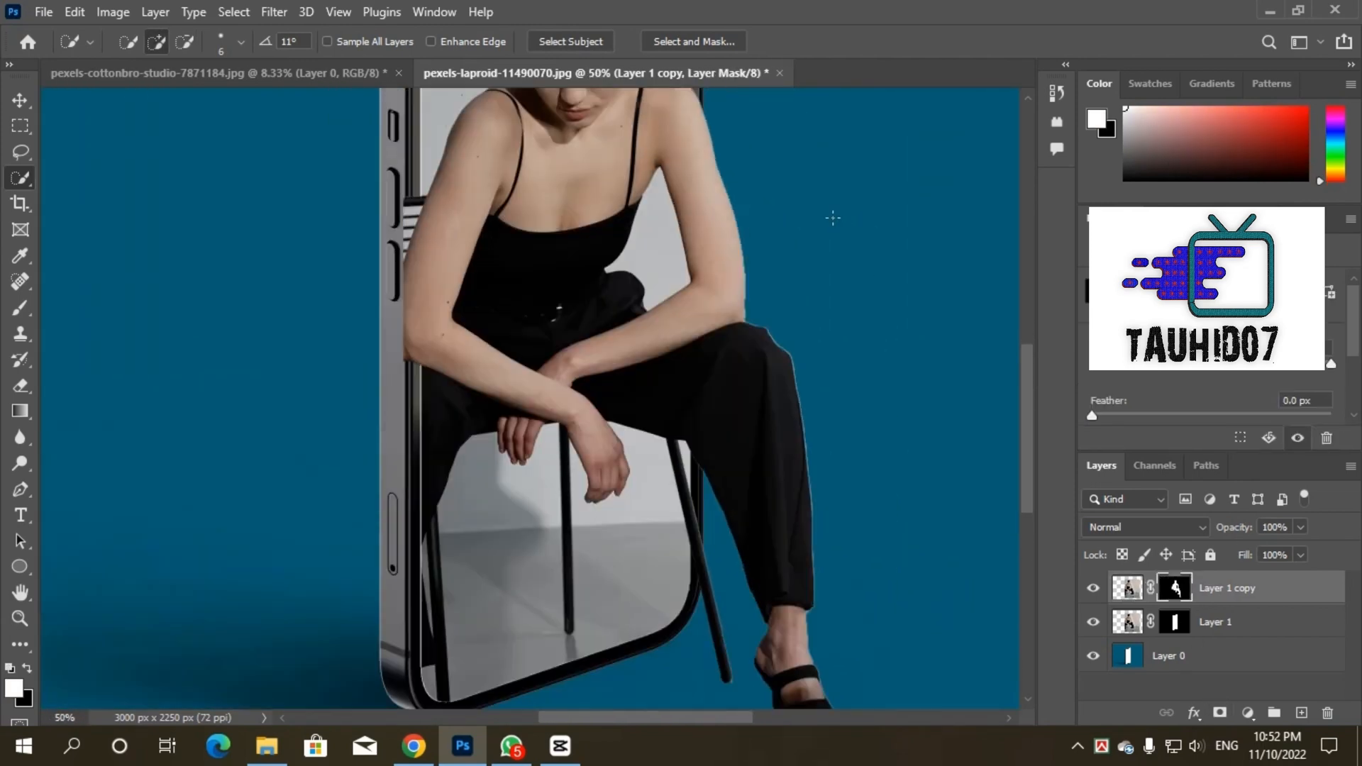
Step: Erase the parts of the woman and chair that overlap the phone's left frame on the Layer 1 copy mask
click(20, 385)
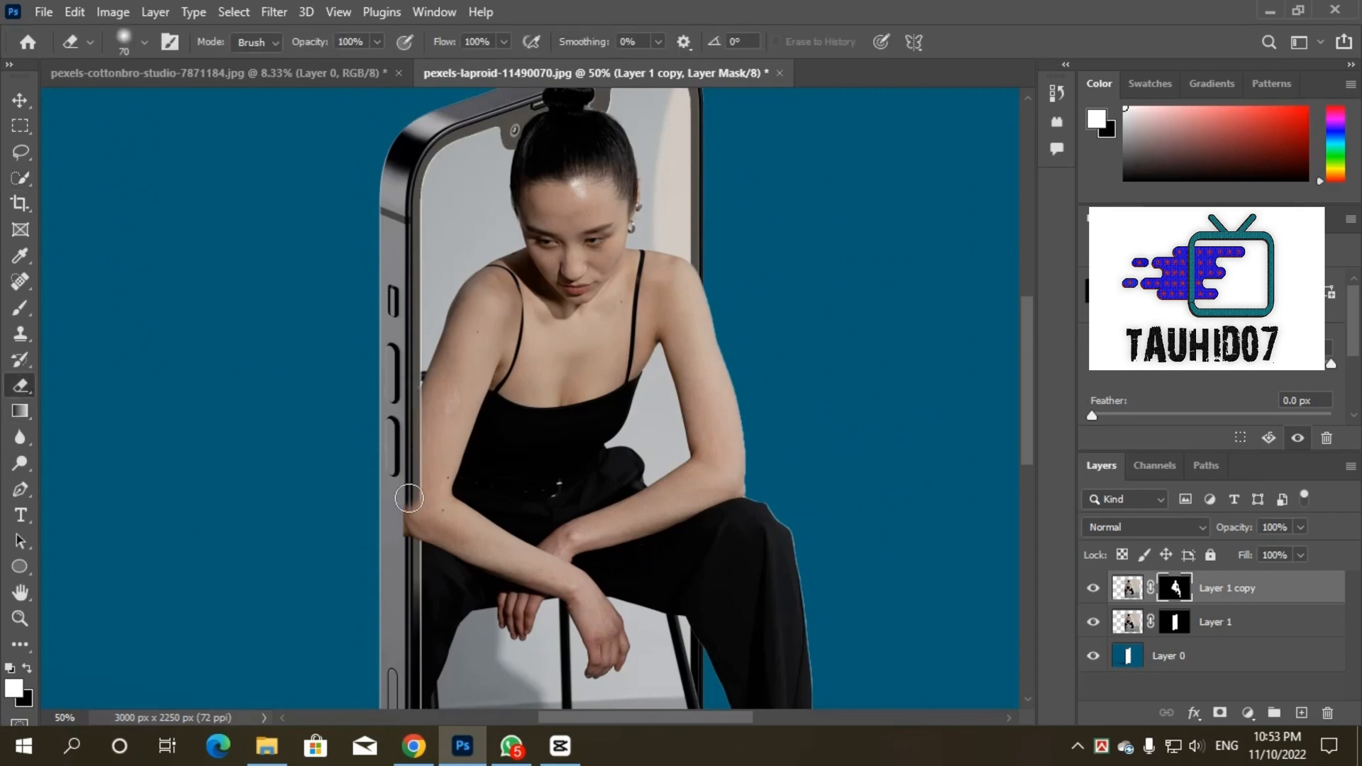
scroll(437, 517, down, 3)
scroll(437, 517, down, 1)
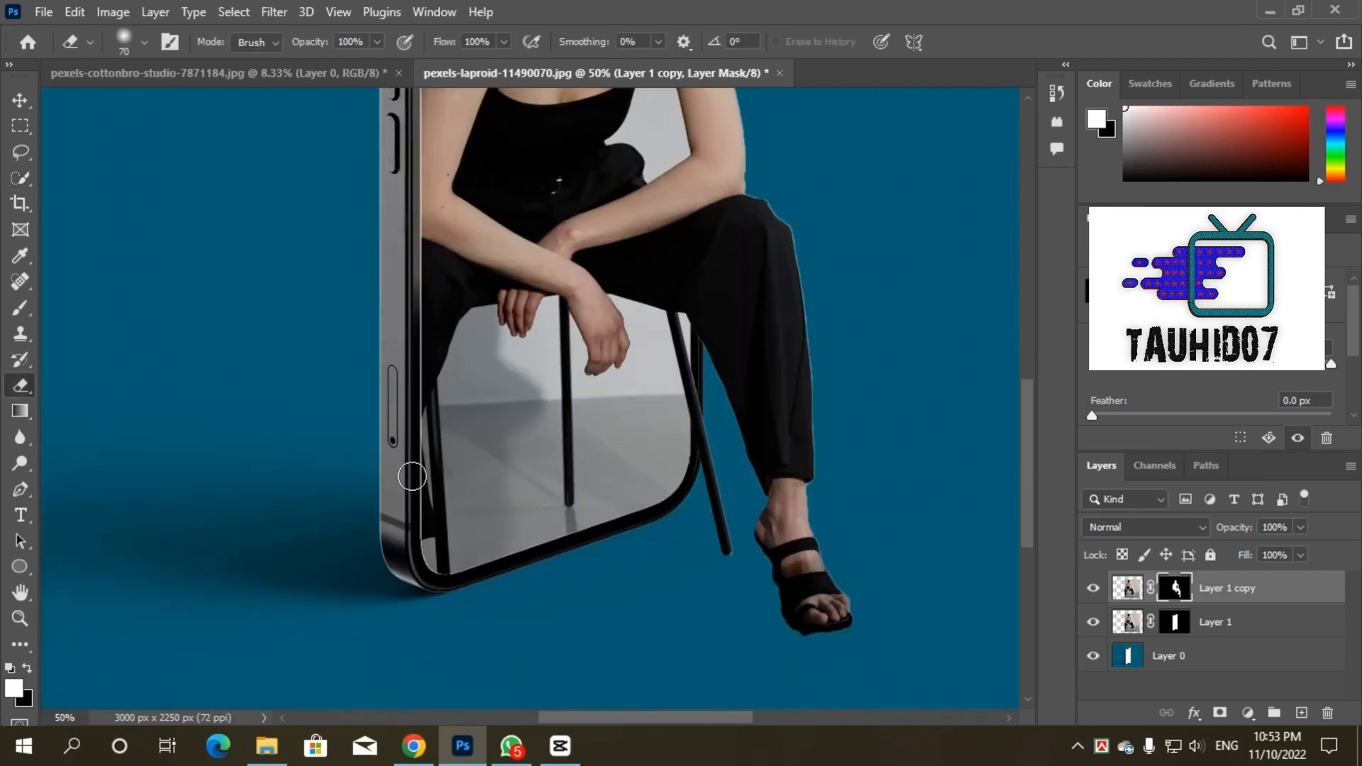
key(ctrl+minus)
key(ctrl+minus)
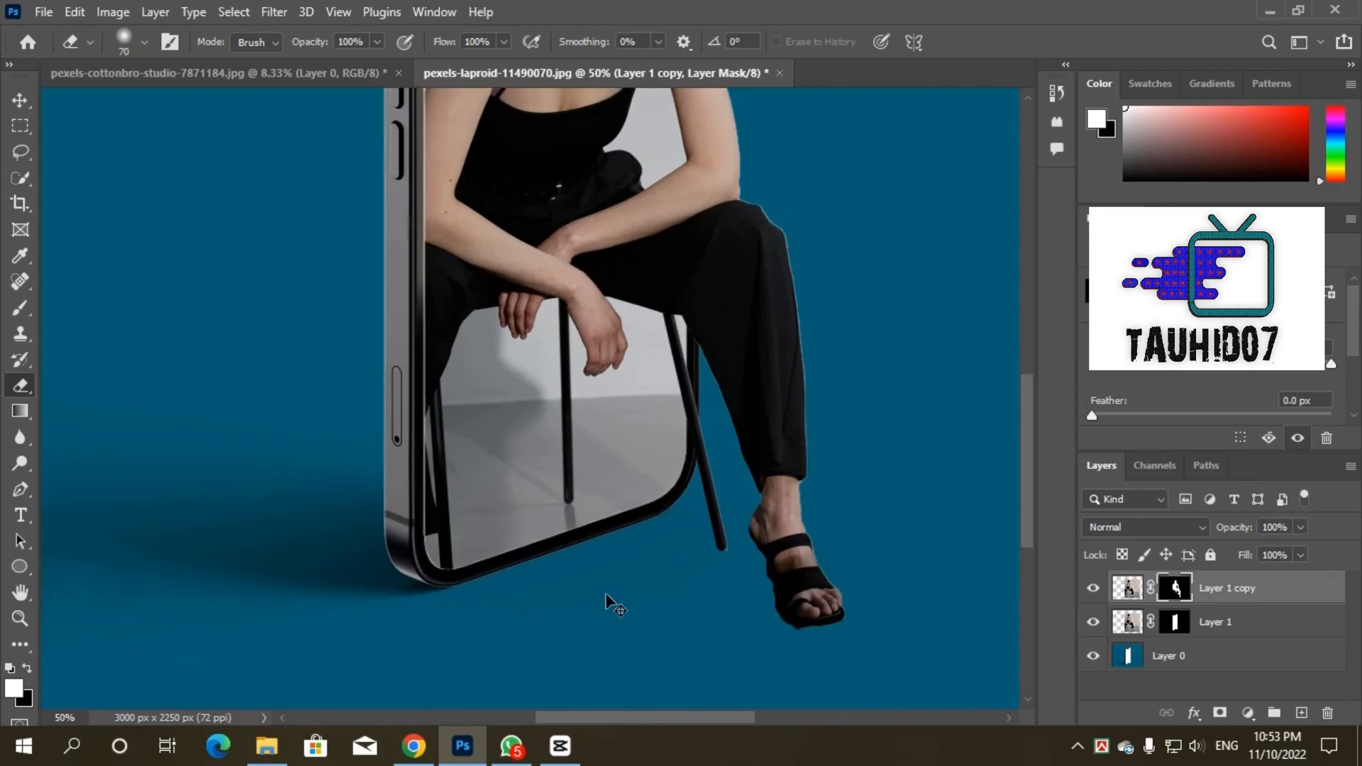
key(ctrl+plus)
key(ctrl+plus)
key(ctrl+plus)
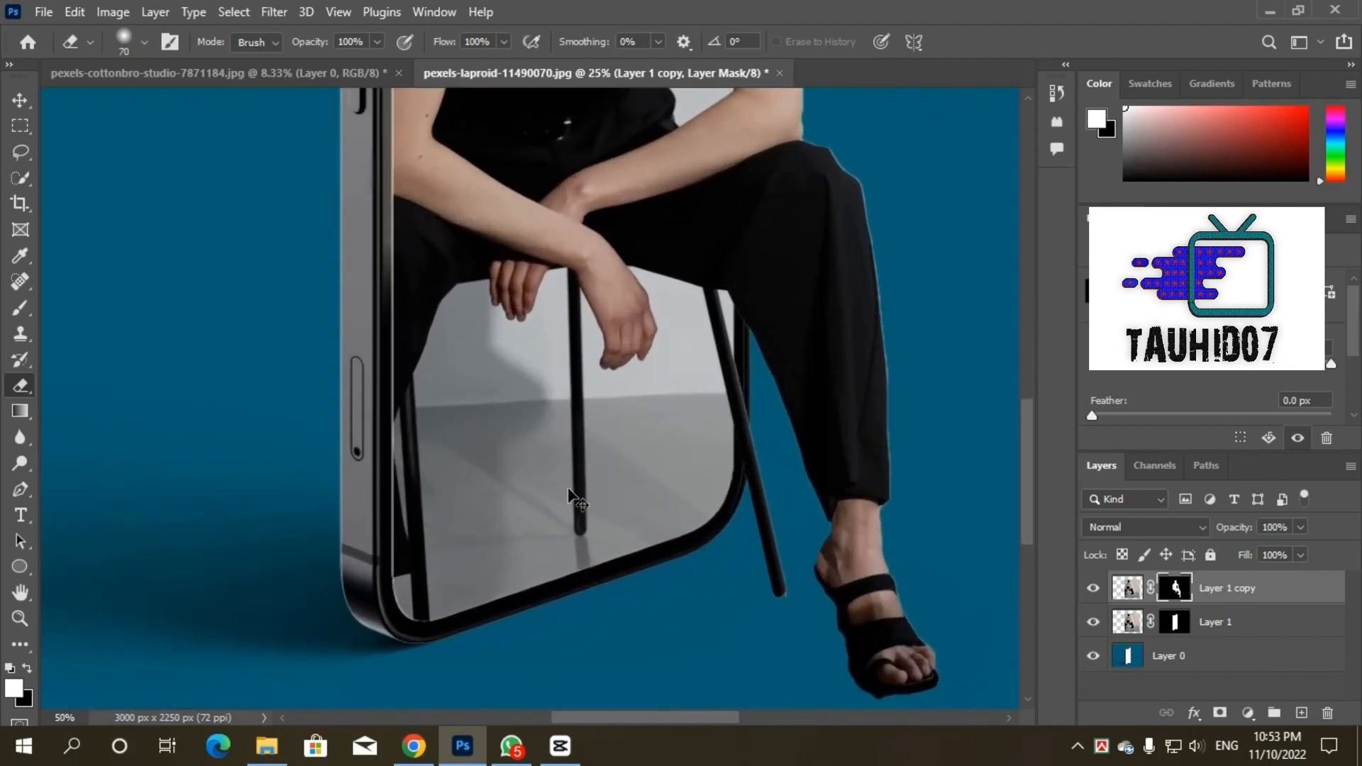
Step: Paint out the stray floor area at the tip of the front chair leg on the Layer 1 copy mask with black
click(26, 102)
drag(655, 719, 714, 719)
scroll(695, 541, down, 2)
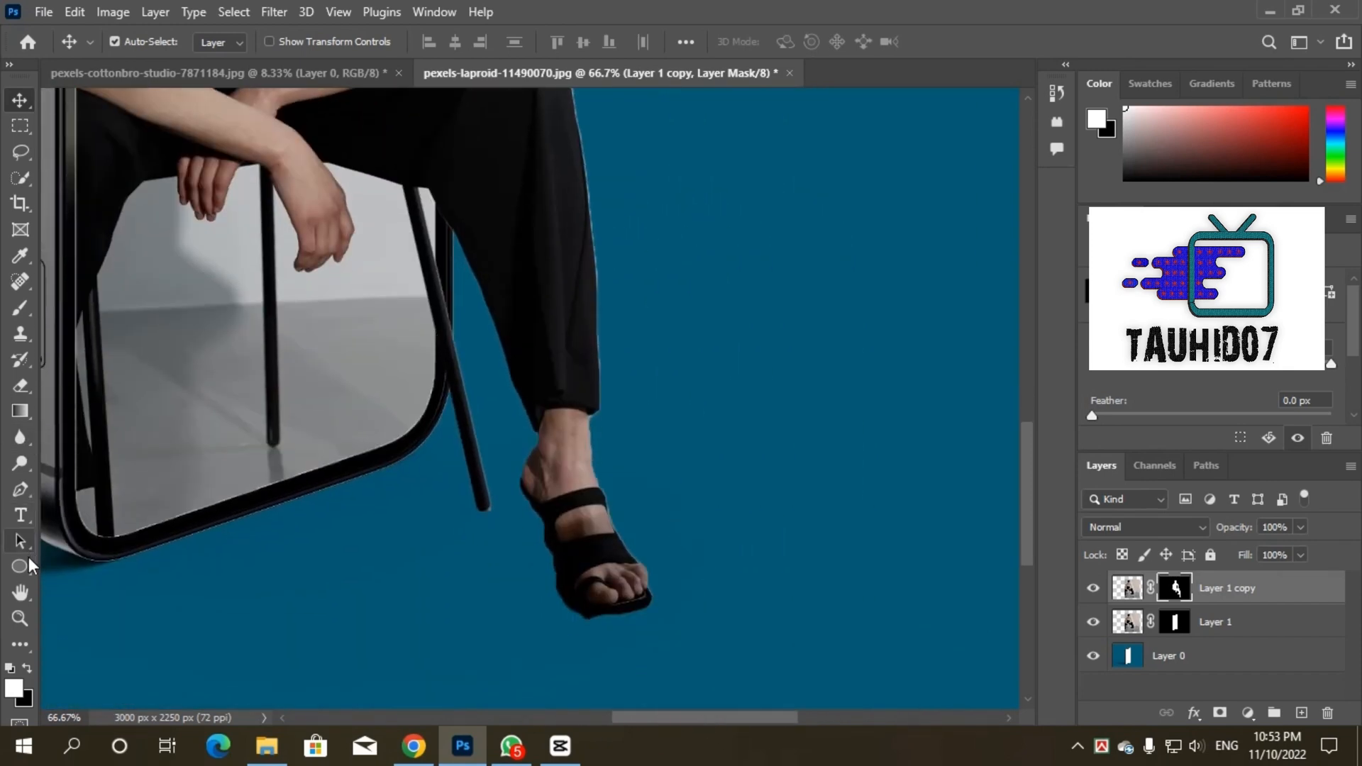
click(20, 566)
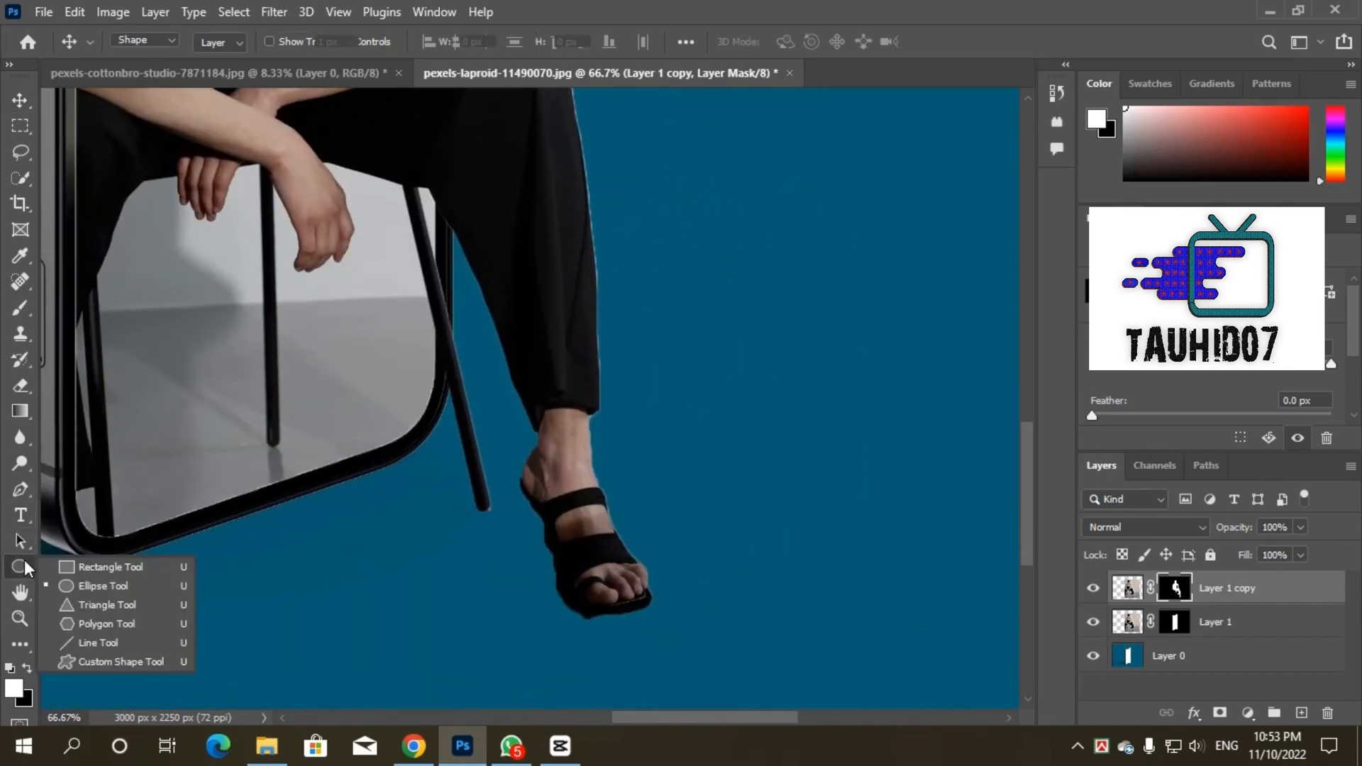
click(20, 100)
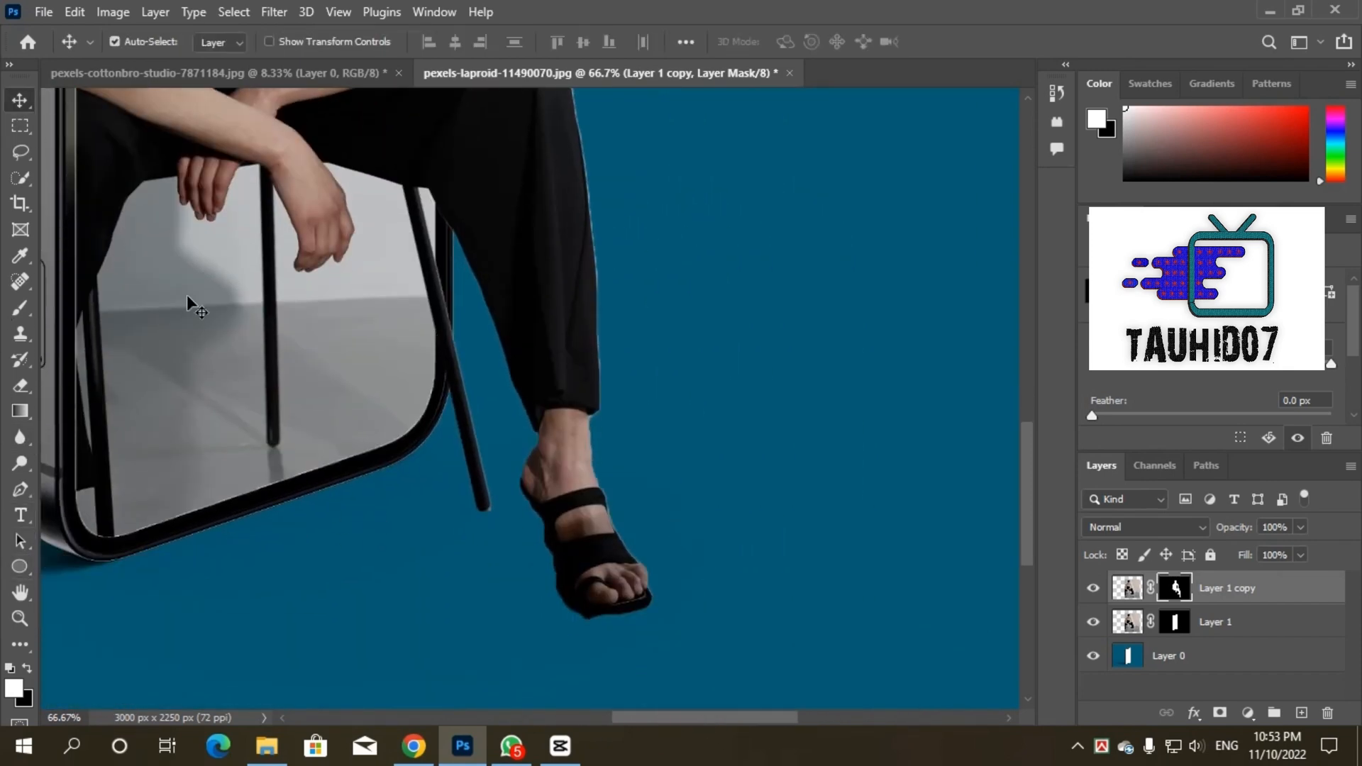
click(20, 307)
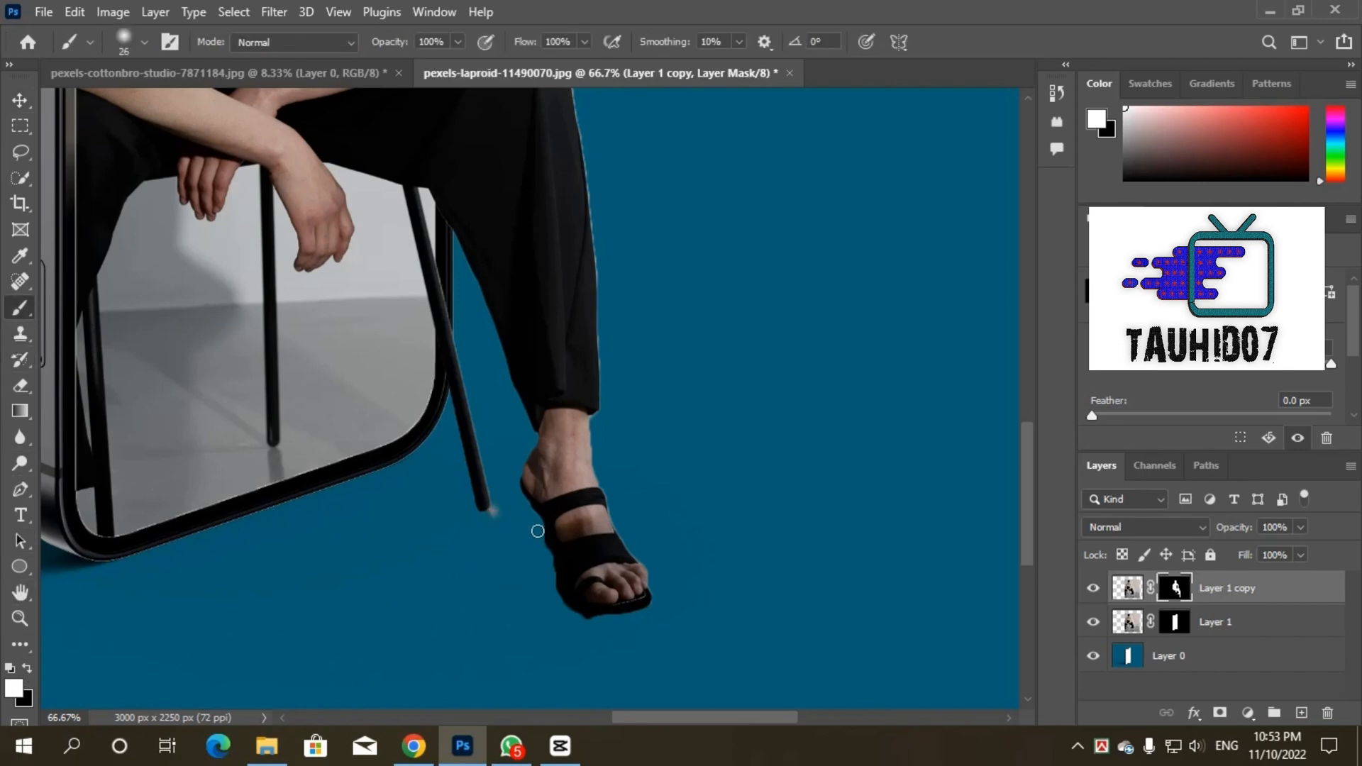
click(29, 669)
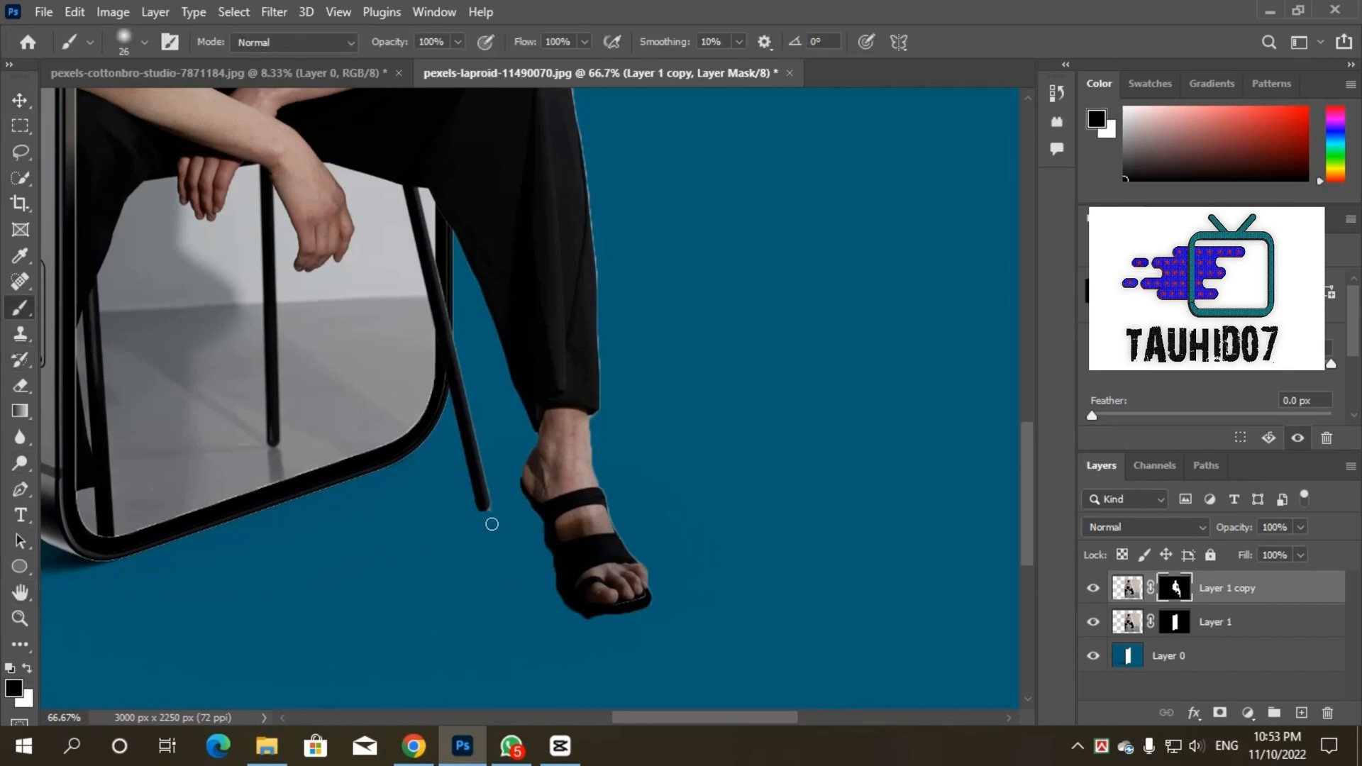
scroll(653, 517, up, 5)
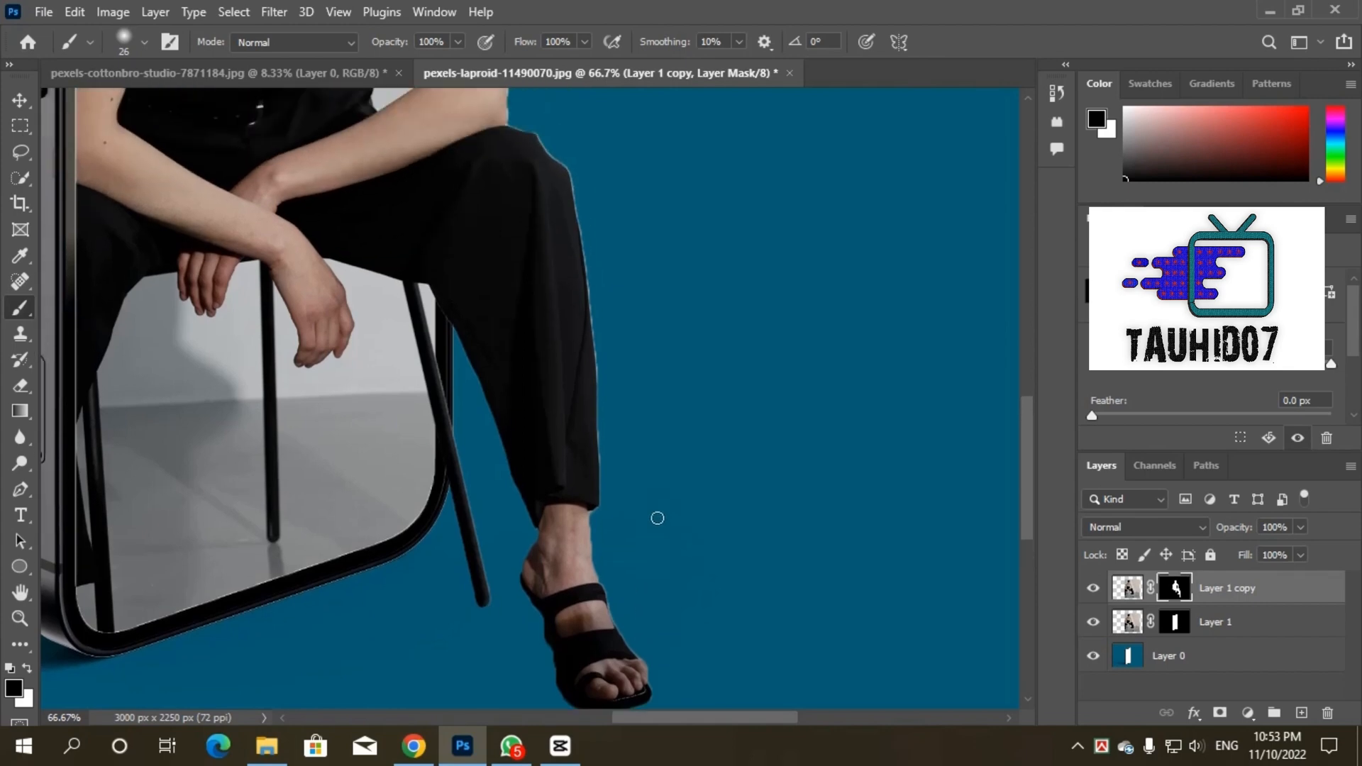
scroll(658, 467, up, 5)
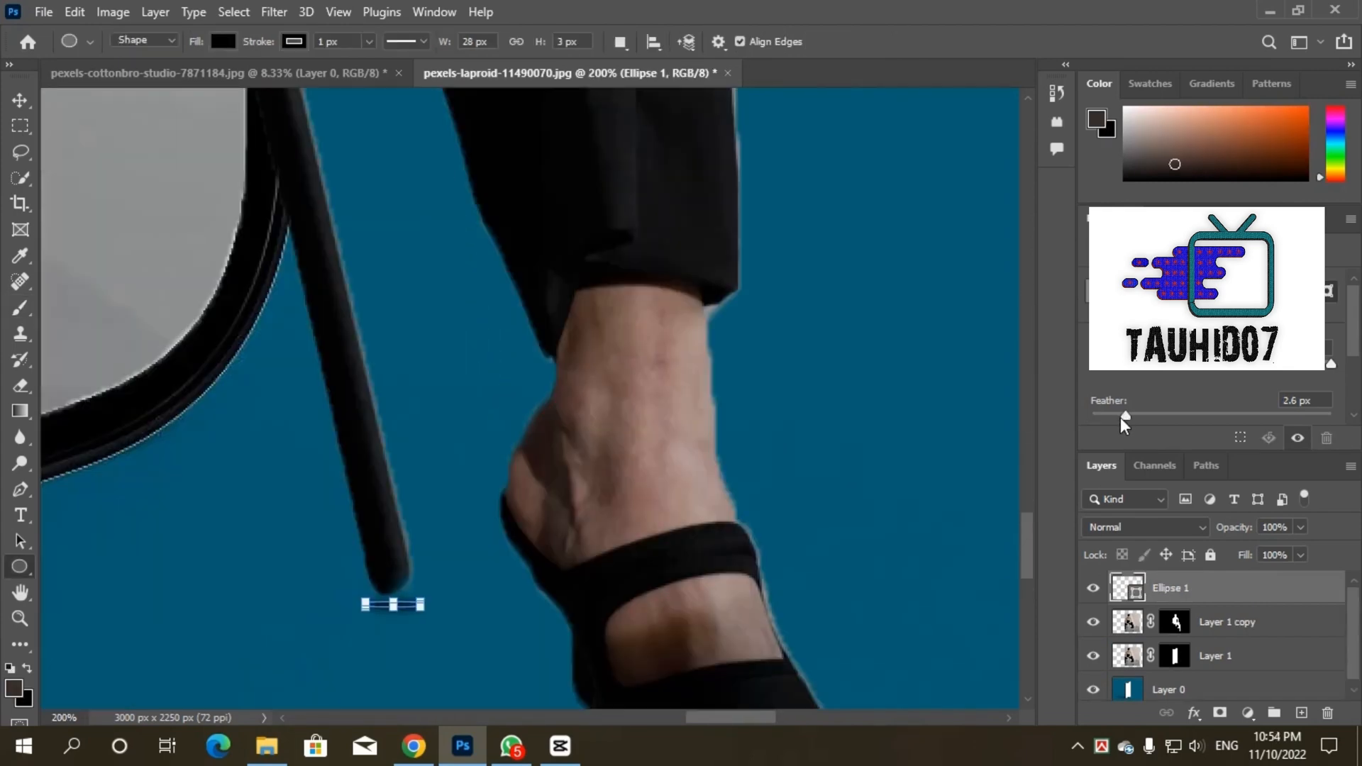
Step: Add a dark 28 × 3 px ellipse under the chair leg's tip as a contact shadow and set its feather to 1.9 px
drag(1121, 417, 1105, 413)
key(ctrl+minus)
key(ctrl+minus)
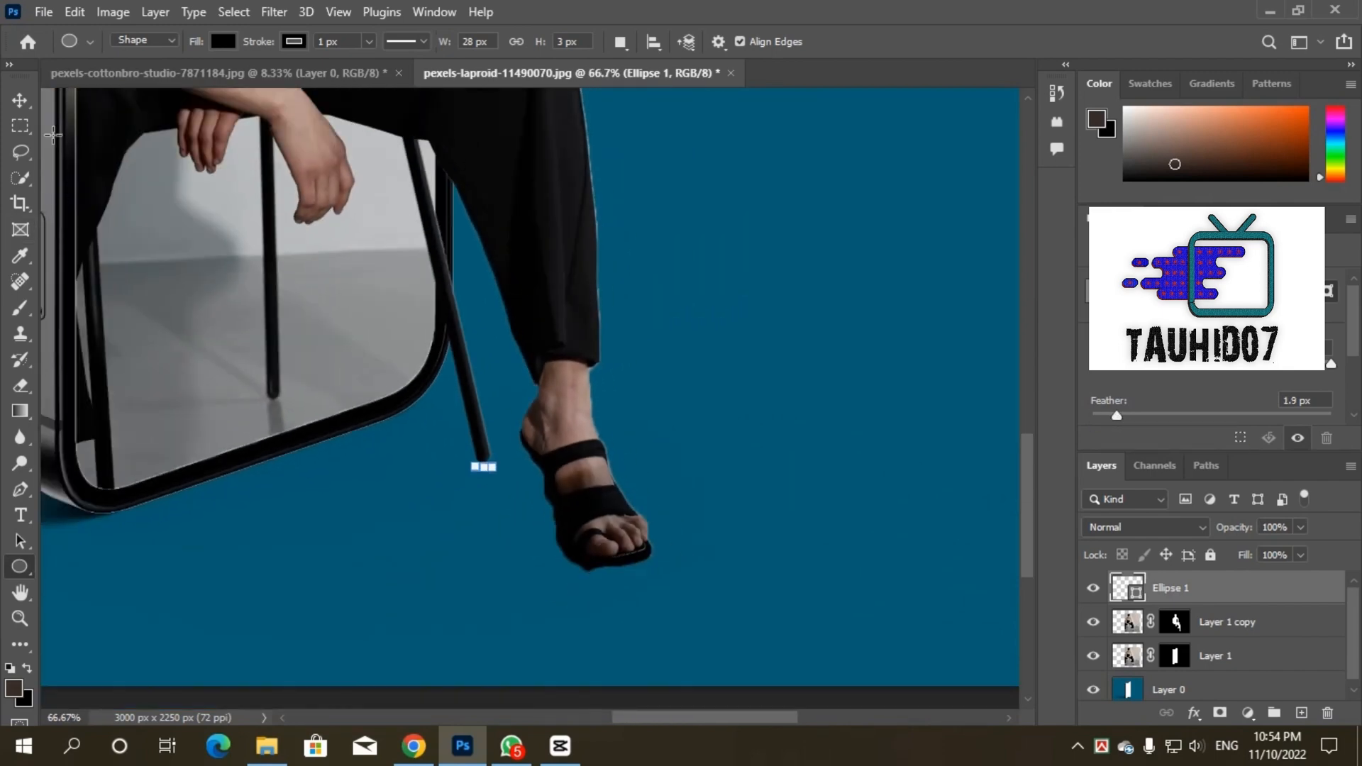
Step: Try to reposition the small shadow ellipse at the chair leg's tip, undo the move and reselect the Ellipse 1 layer
key(v)
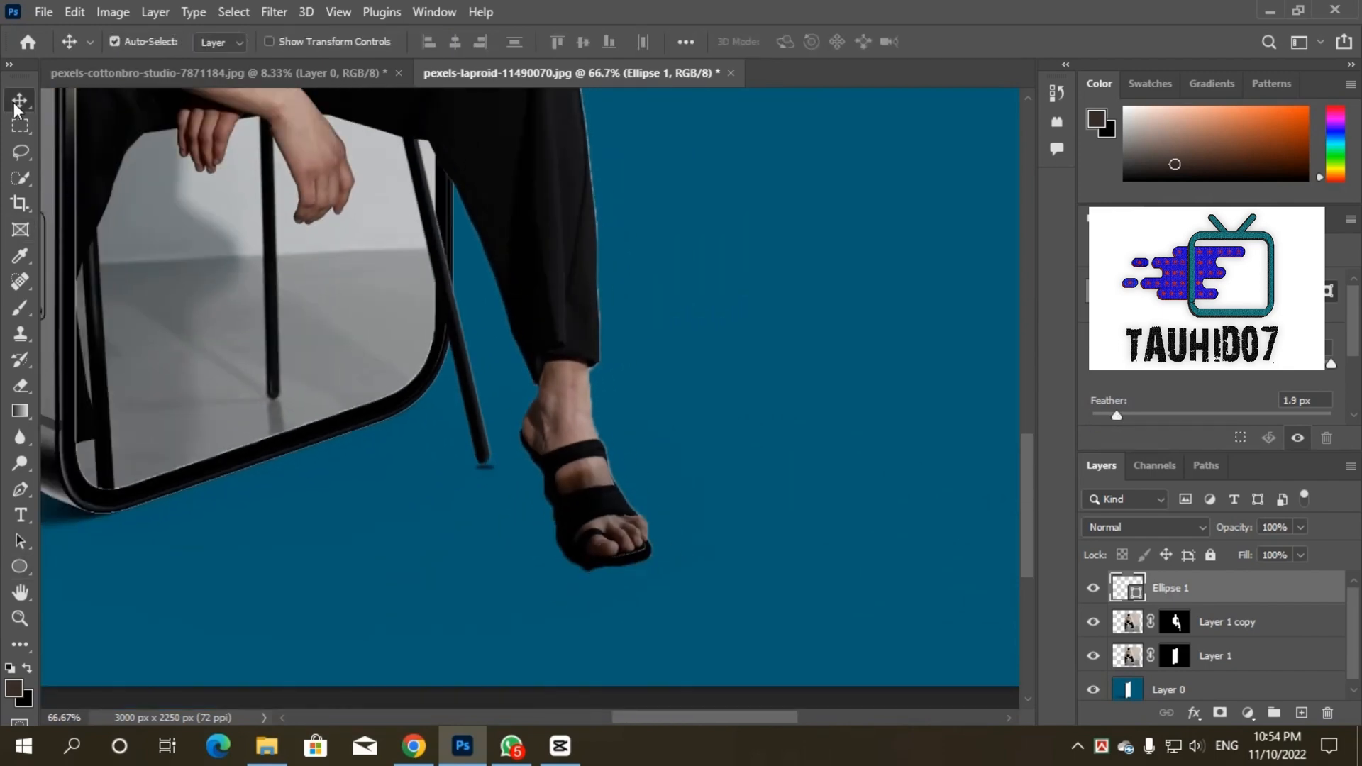
click(489, 474)
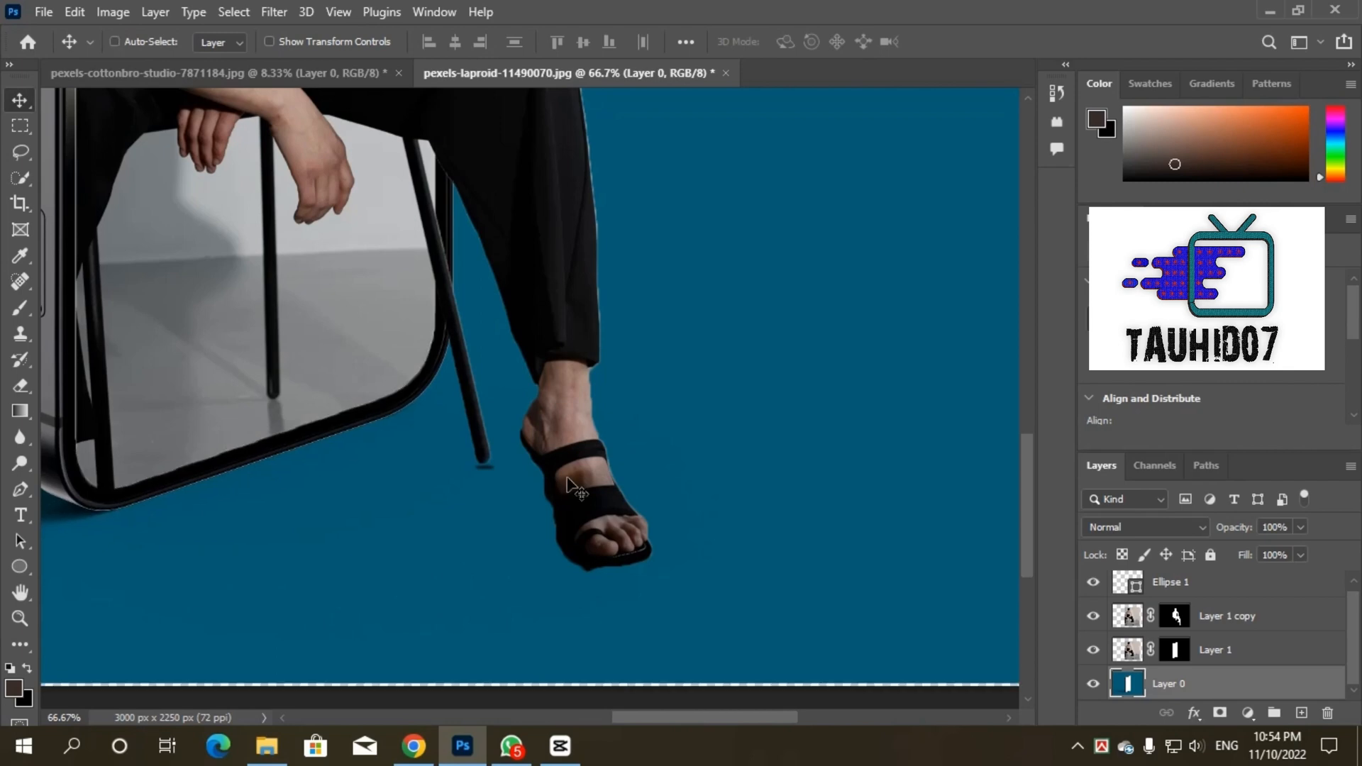
key(ctrl+z)
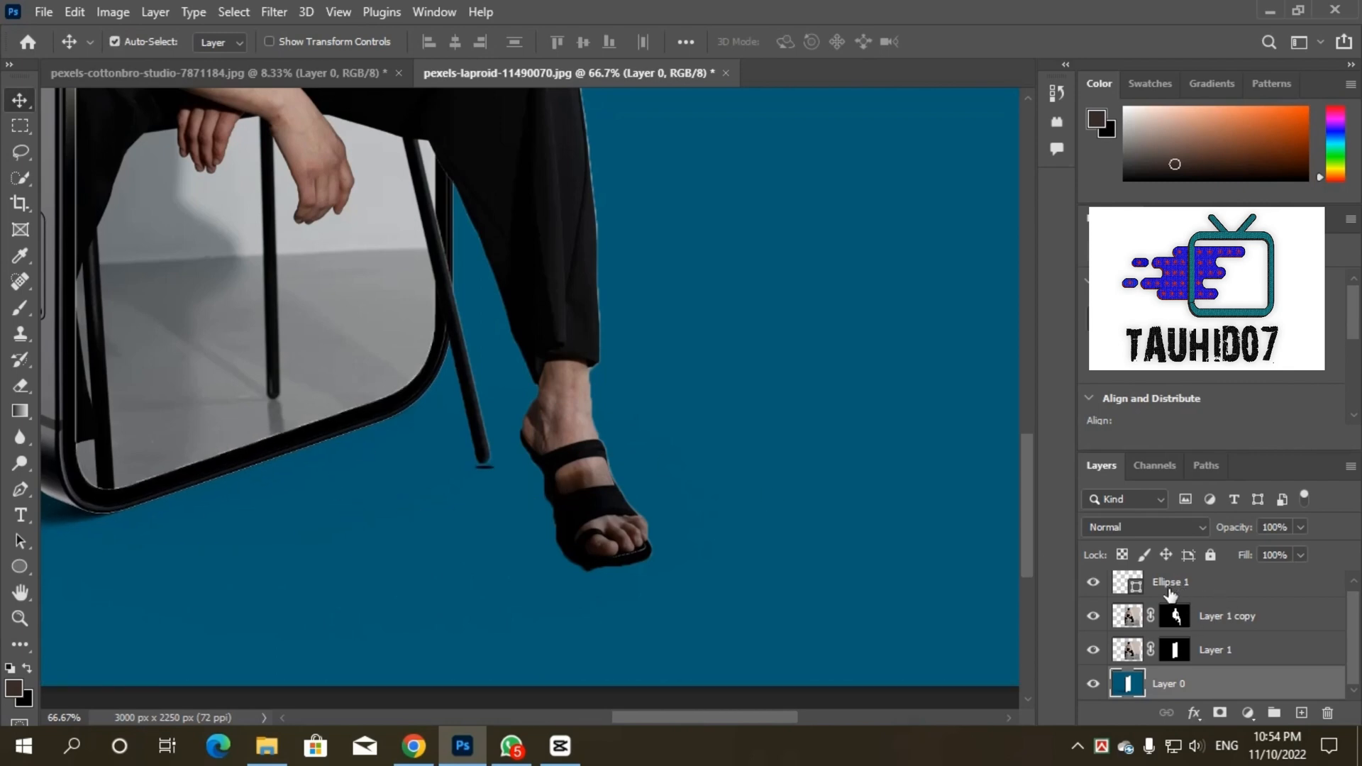
click(1168, 587)
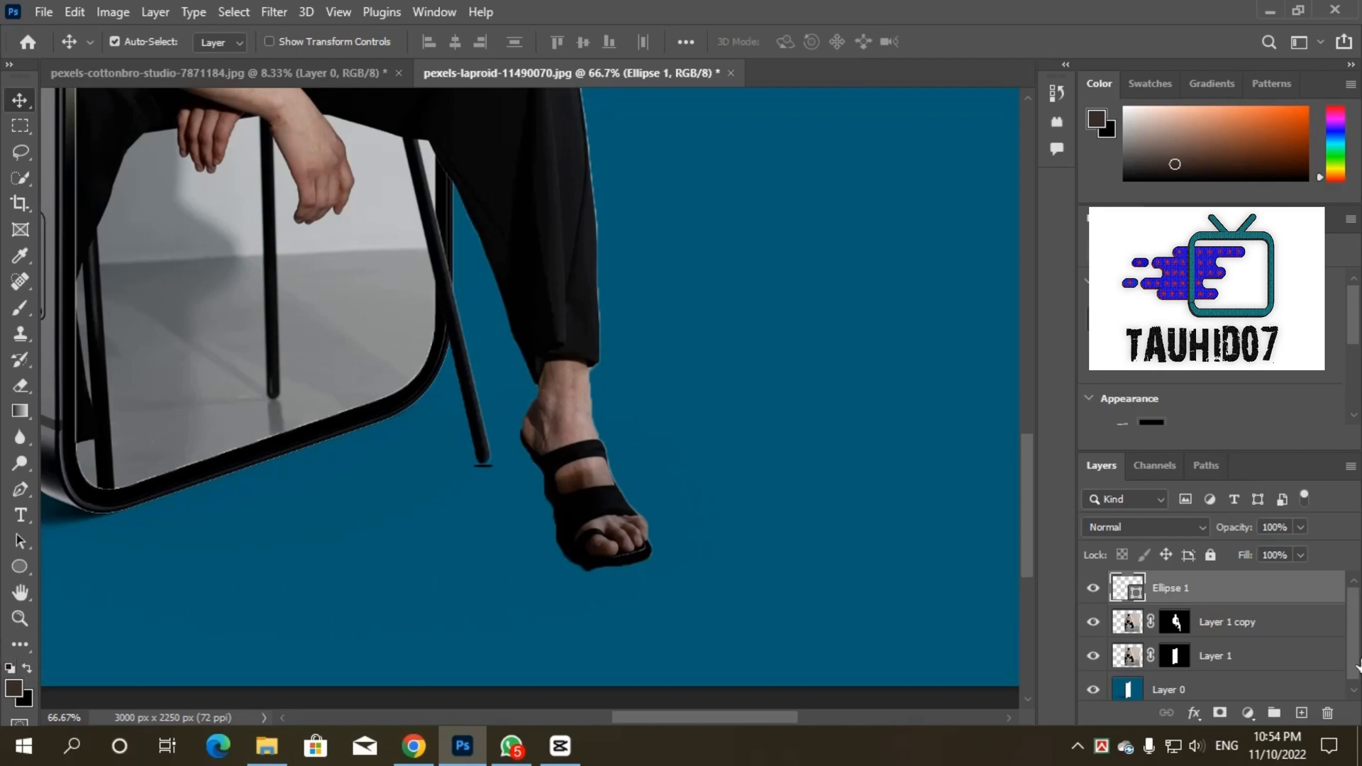
Step: Try to trim the edge of the sandal's sole with a black brush on the Layer 1 copy mask, and undo it
click(1175, 622)
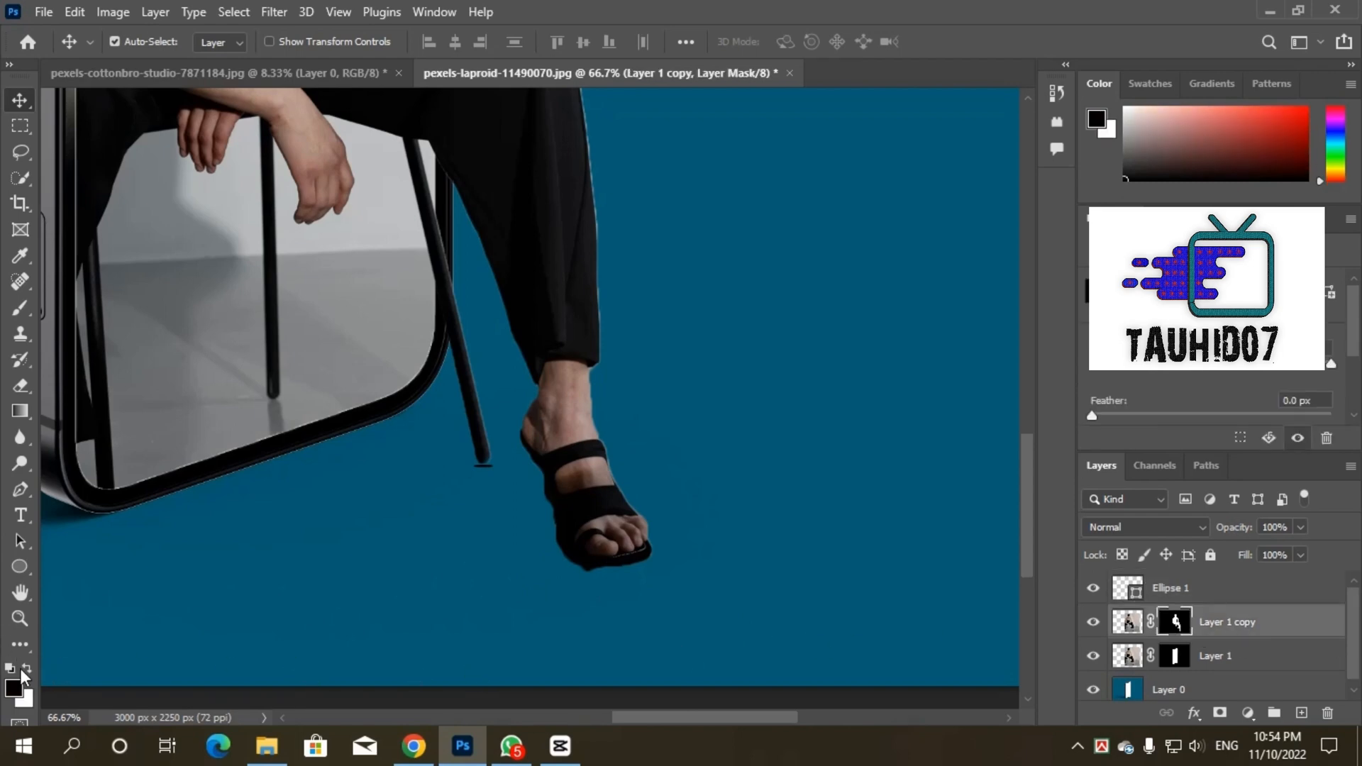
click(20, 308)
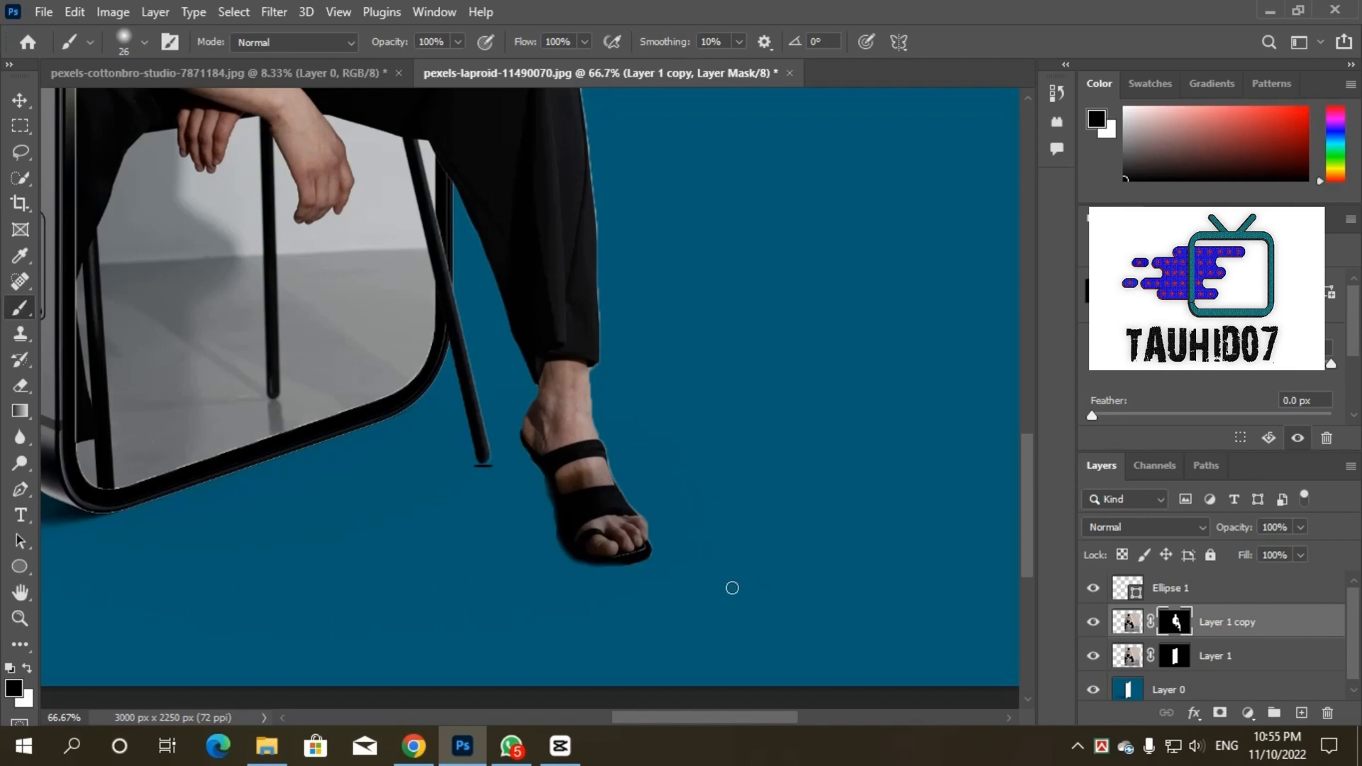
key(ctrl+2)
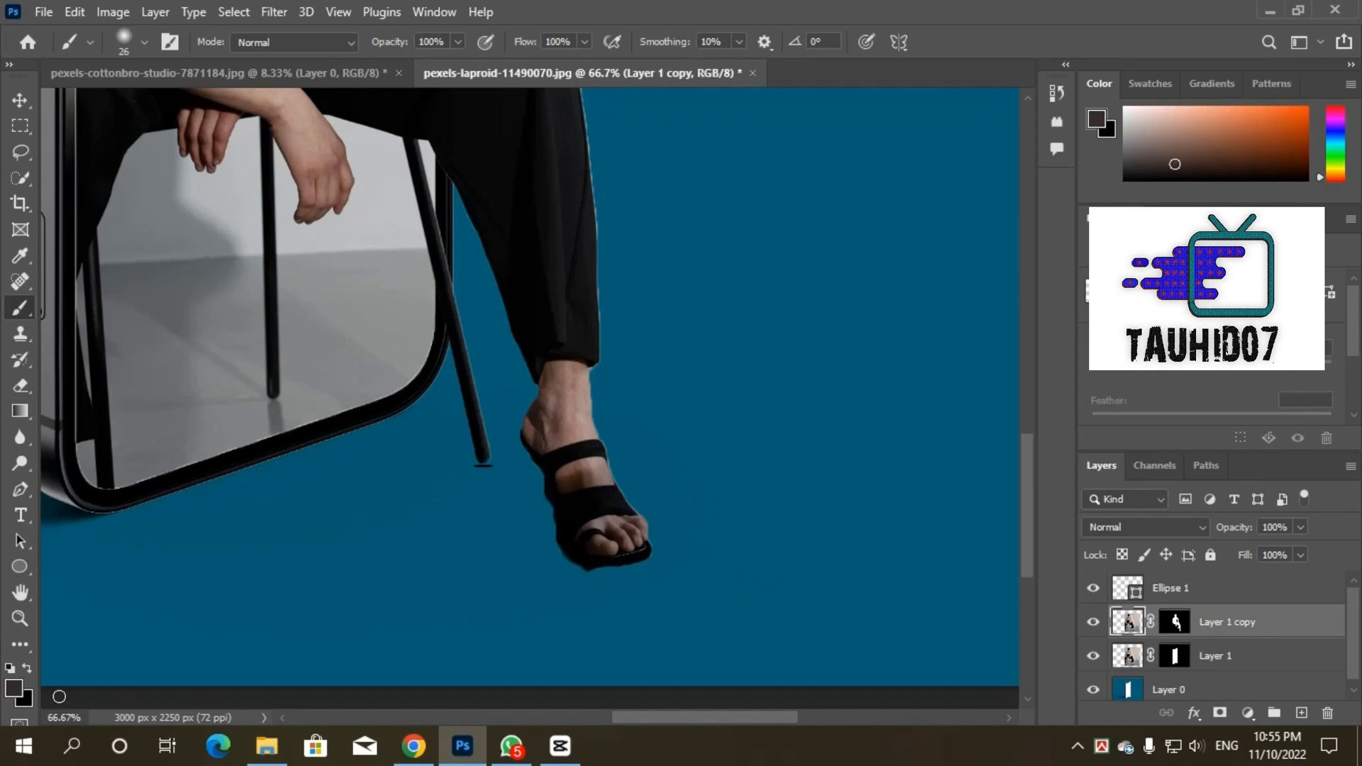
key(ctrl+z)
Step: Paint black over the floor remnant along the sandal's sole on the Layer 1 copy image and clean up its edge with the Eraser
click(27, 665)
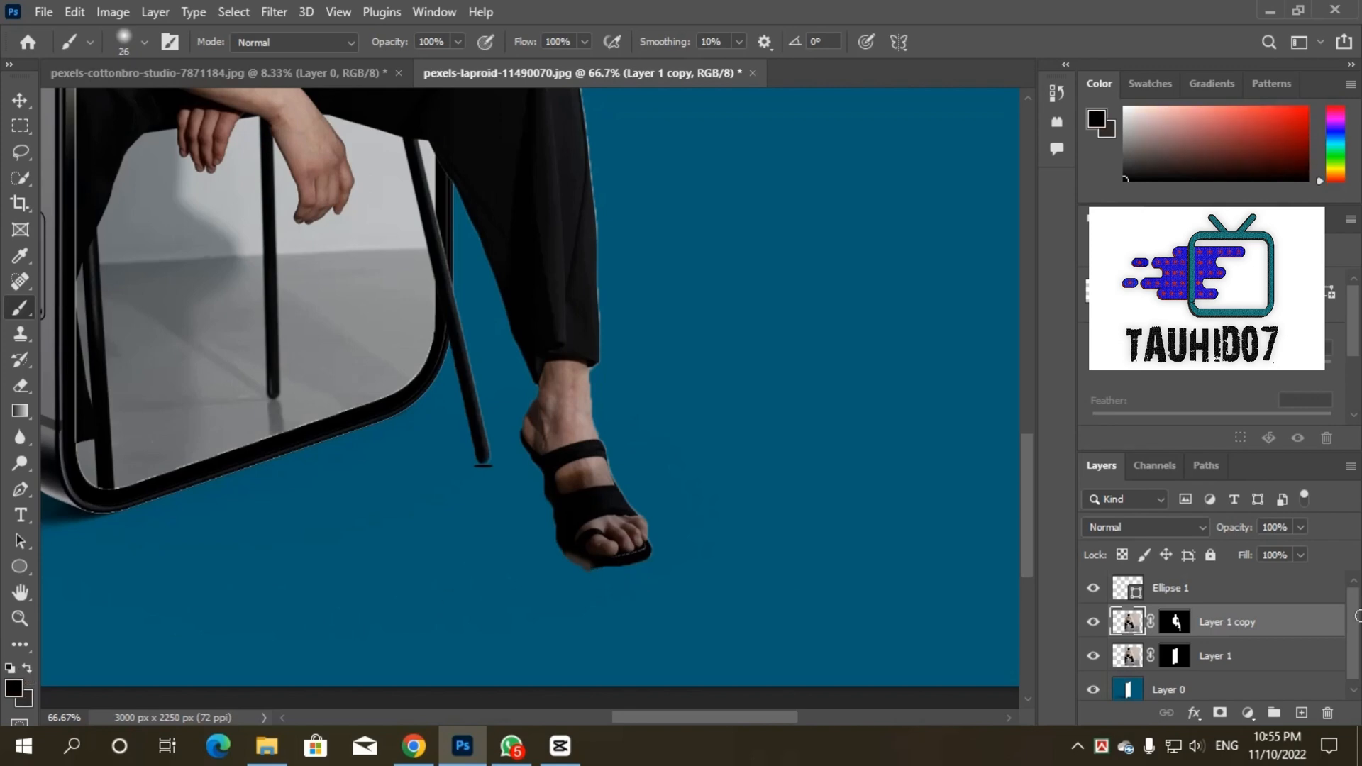
drag(572, 565, 593, 563)
click(19, 385)
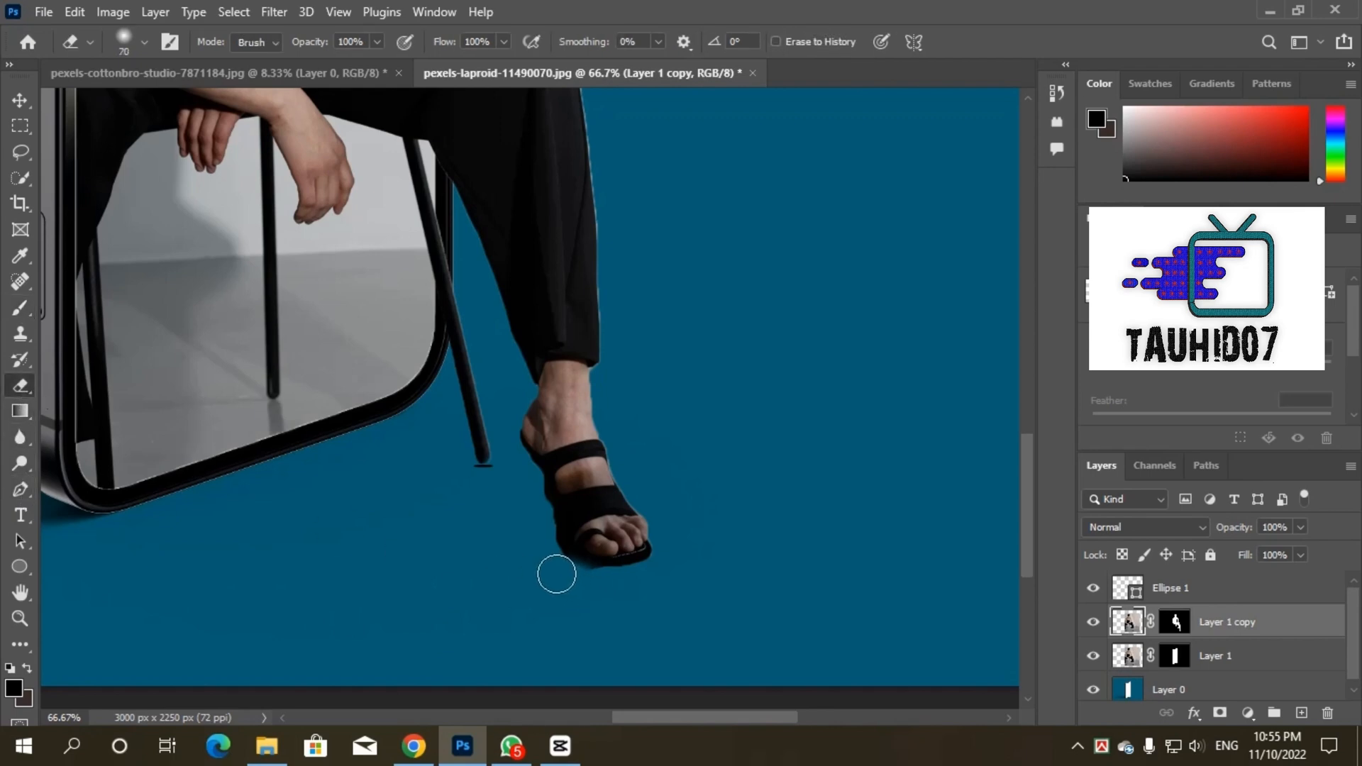
Step: Draw a black ellipse about 58 × 104 px beside the woman's sandal
key(ctrl+minus)
key(ctrl+minus)
key(ctrl+minus)
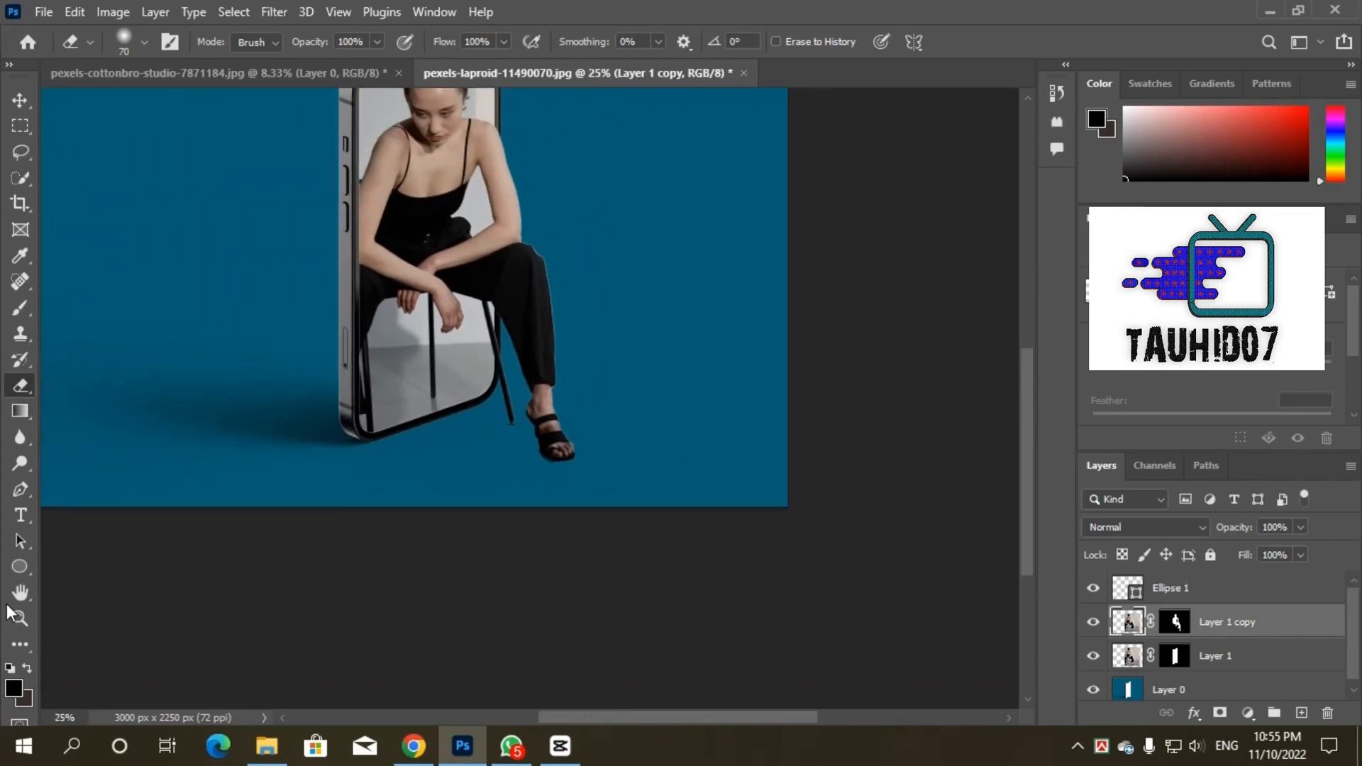
click(21, 566)
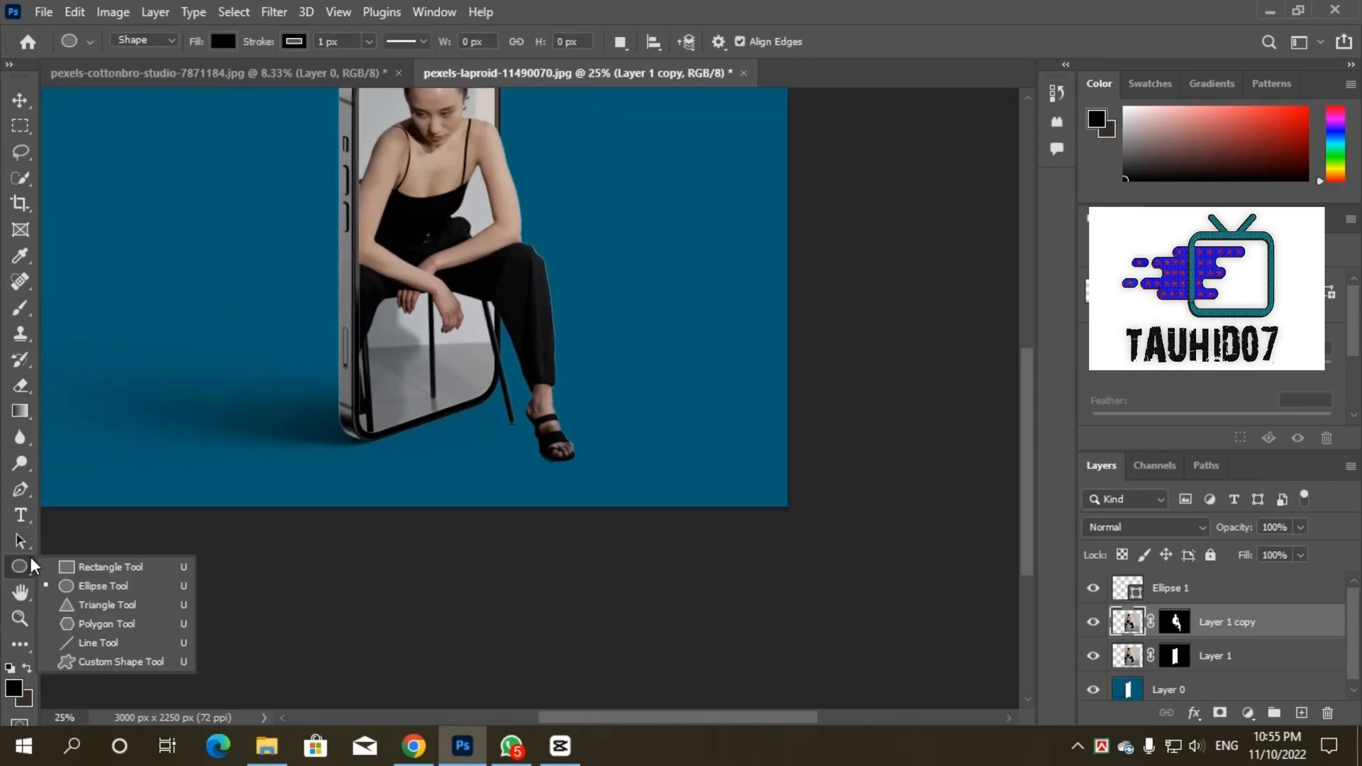
click(92, 587)
mouse_move(522, 432)
mouse_down()
mouse_move(536, 462)
mouse_move(534, 452)
mouse_up()
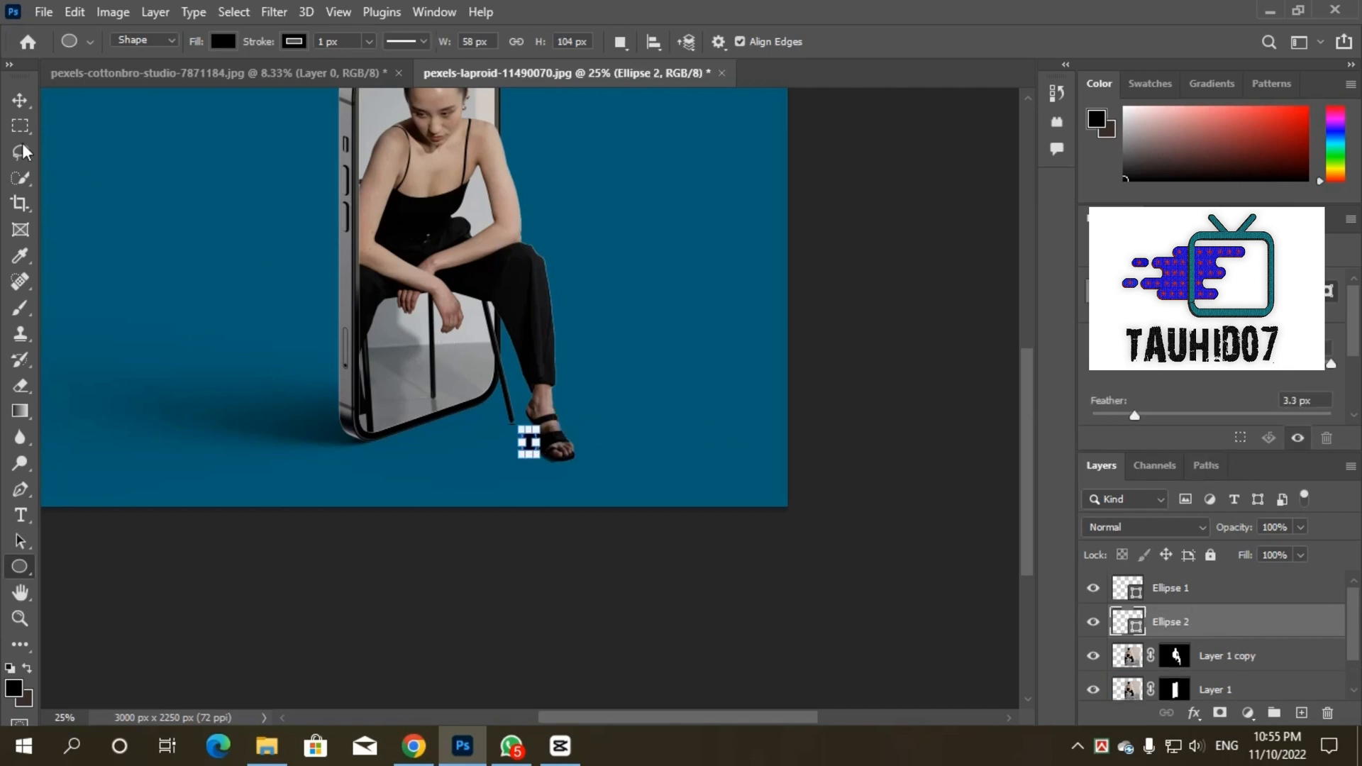
Step: Increase the feather of the black ellipse beside the sandal to give it a soft, blurred edge
click(20, 100)
drag(1151, 418, 1172, 409)
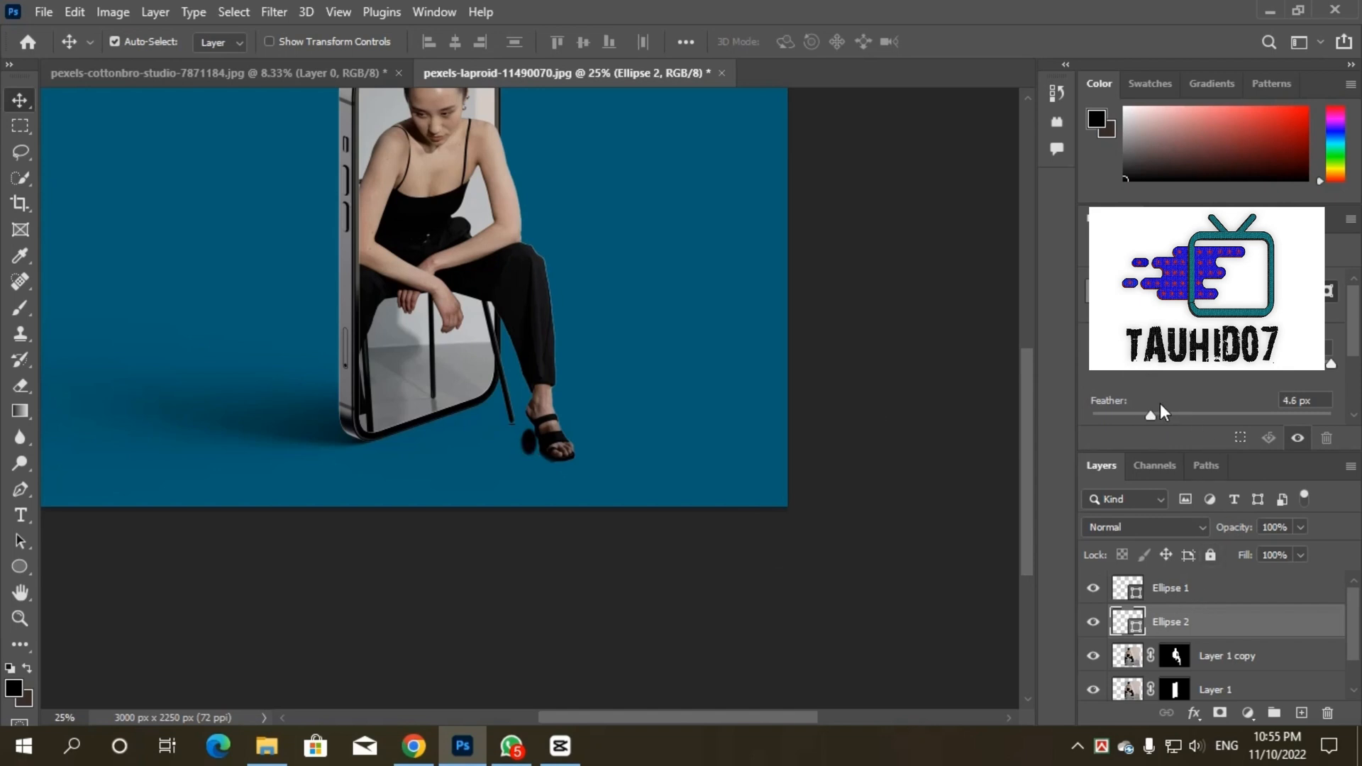
mouse_move(1197, 413)
mouse_down()
mouse_move(1223, 412)
mouse_move(1207, 412)
mouse_up()
Step: Move the feathered ellipse beneath the woman's sandal and transform it into a soft contact shadow
drag(531, 444, 550, 479)
key(ctrl+t)
click(991, 44)
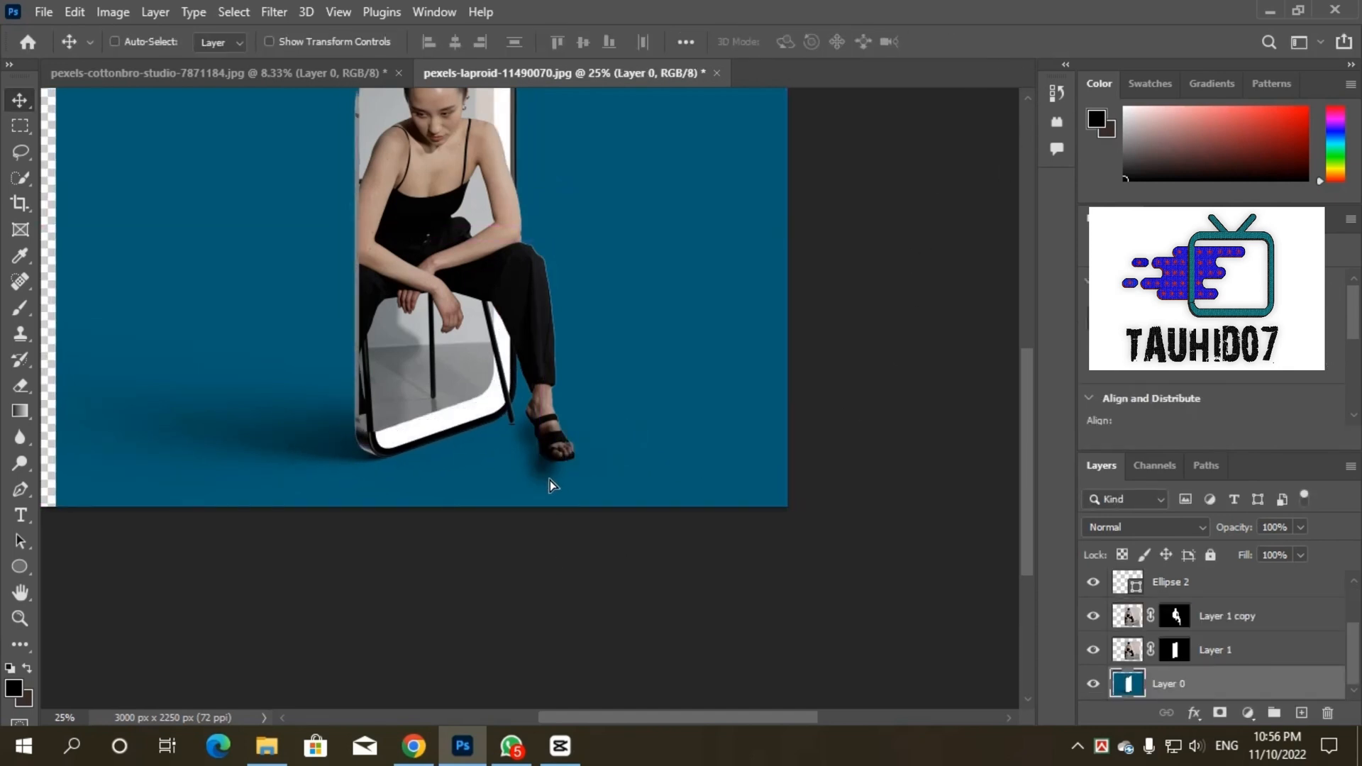